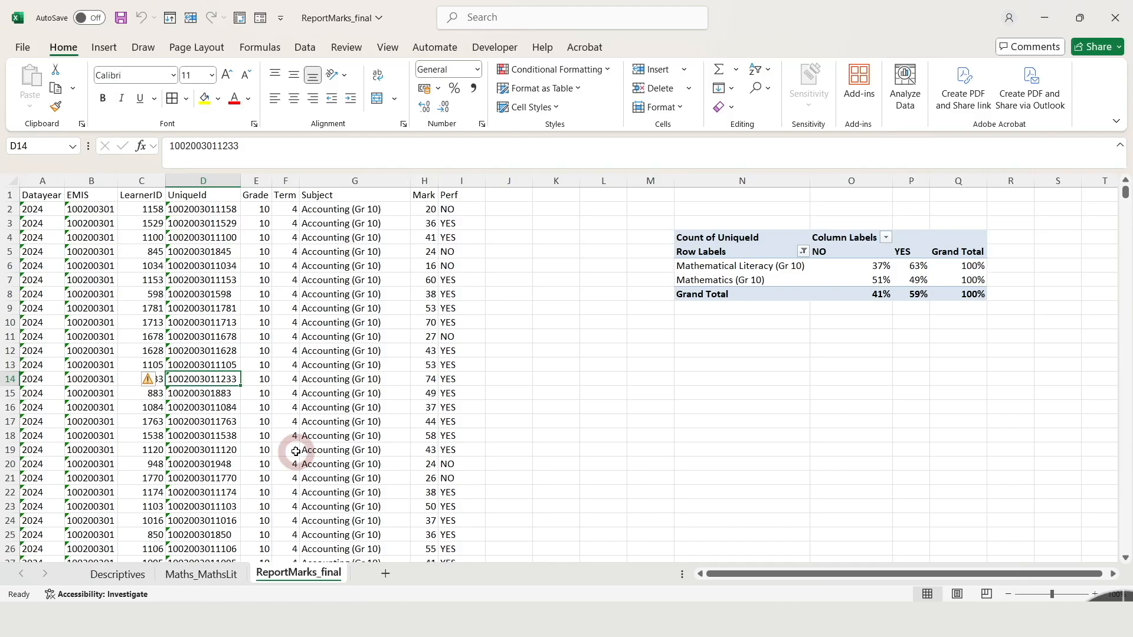
# Insert a PivotTable on a new worksheet based on the entire ReportMarks_final data range
pyautogui.click(291, 380)
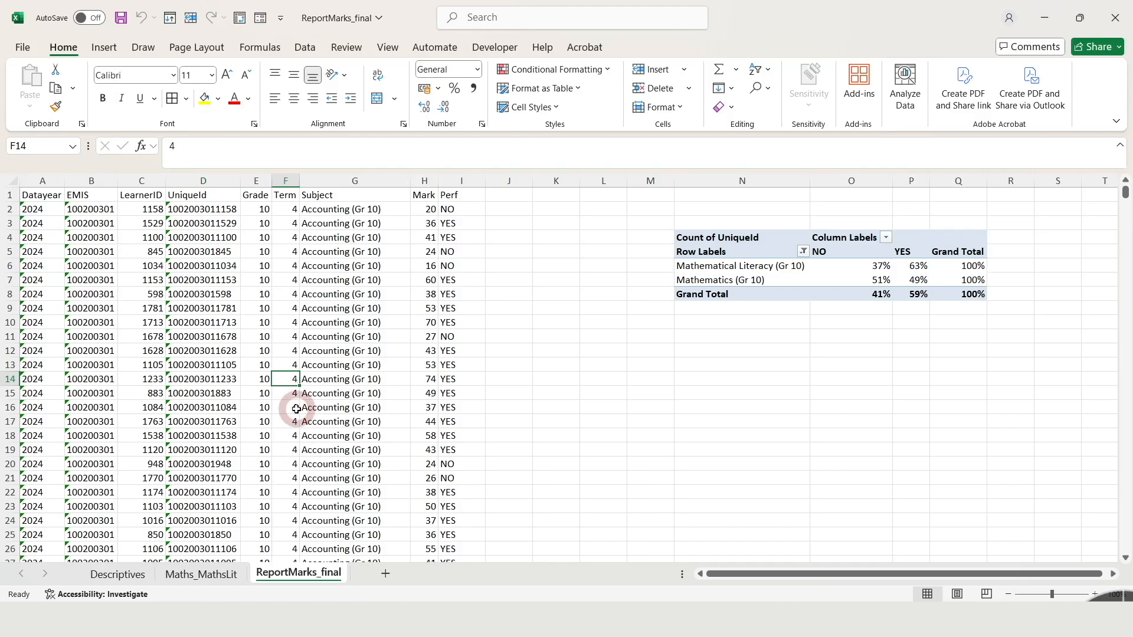
pyautogui.hotkey('ctrl', 'a')
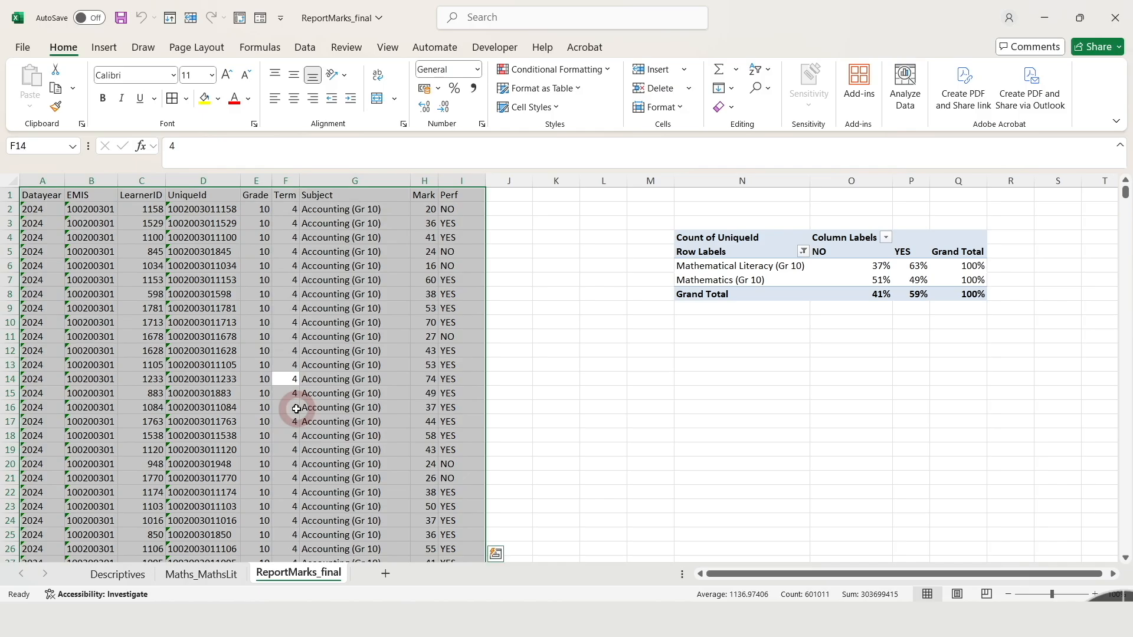
pyautogui.click(103, 47)
pyautogui.click(49, 81)
pyautogui.click(903, 246)
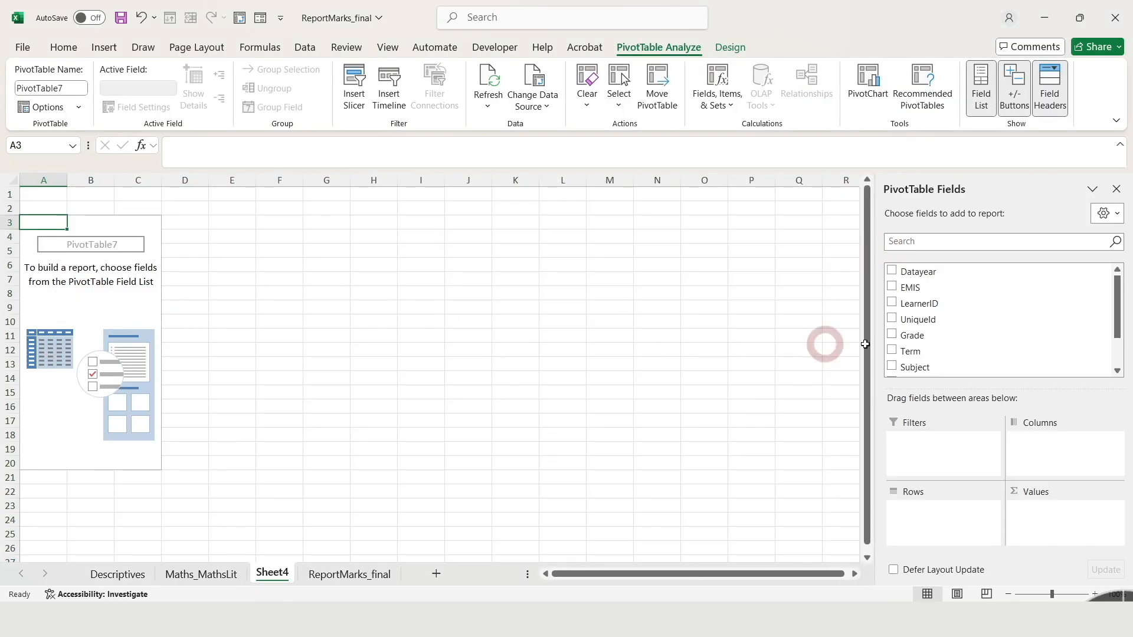
# Add the Mark field to the pivot table's rows and the Subject field to its report filters
pyautogui.scroll(-3, 1123, 314)
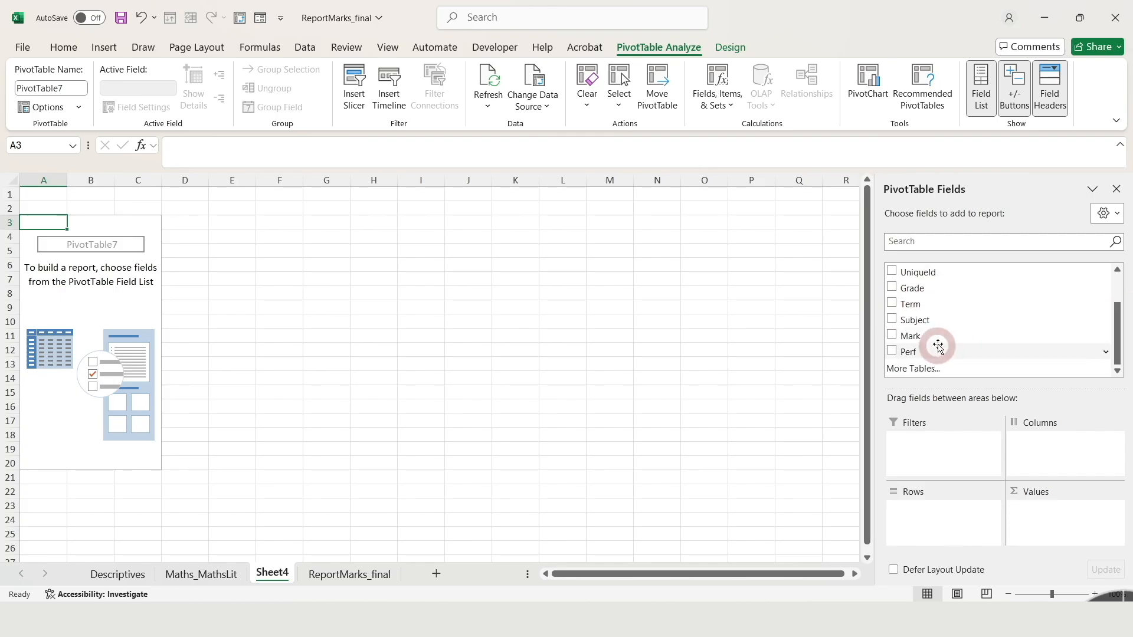
pyautogui.moveTo(936, 336); pyautogui.dragTo(946, 523)
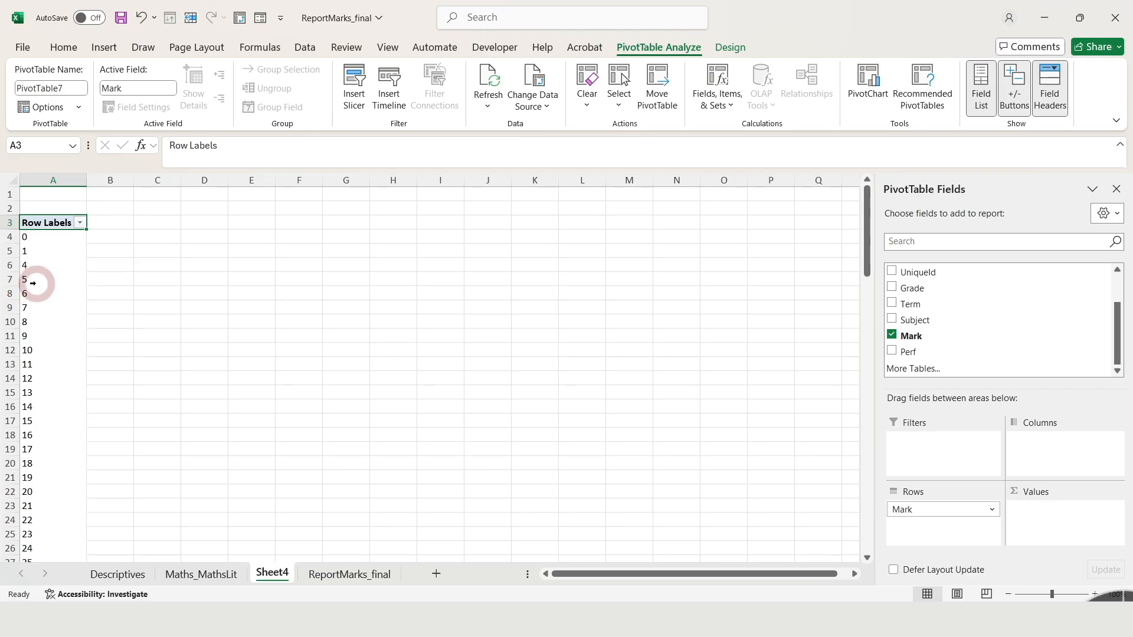
pyautogui.moveTo(1116, 341); pyautogui.dragTo(1114, 308)
pyautogui.moveTo(932, 369); pyautogui.dragTo(931, 447)
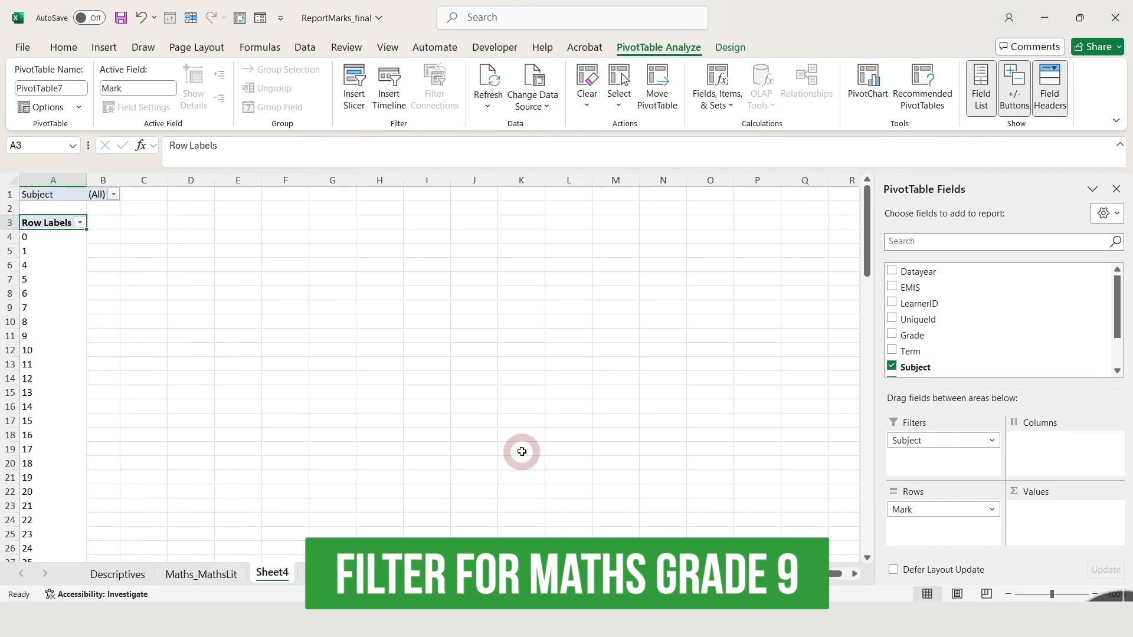
# Filter the pivot table by Subject to show only Mathematics (Gr 09)
pyautogui.click(112, 196)
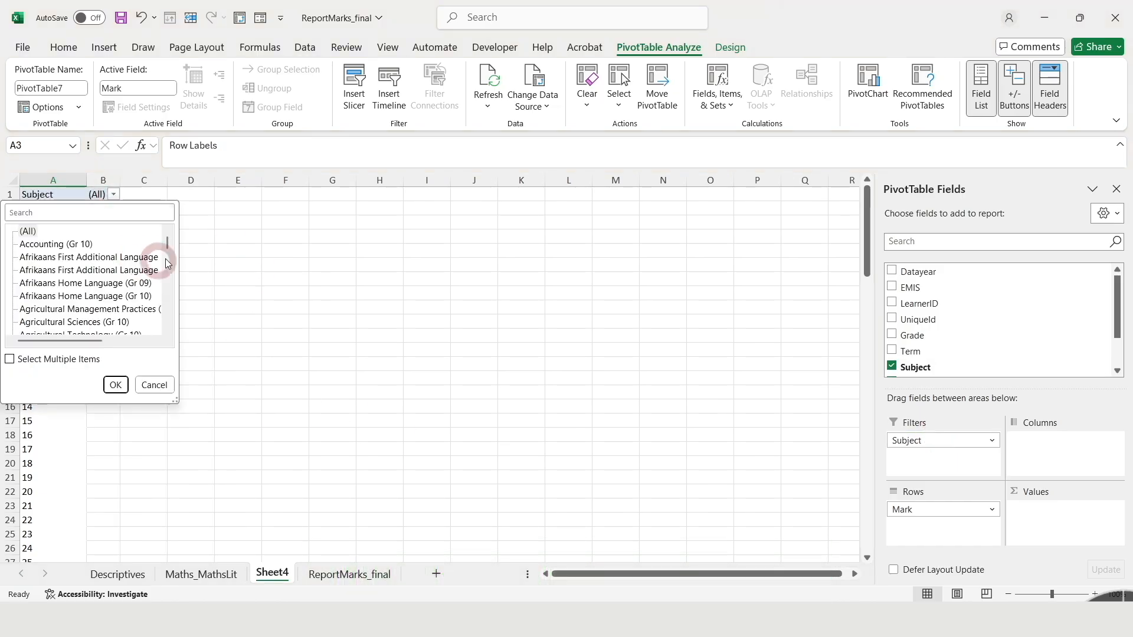
pyautogui.moveTo(166, 242); pyautogui.dragTo(167, 290)
pyautogui.click(70, 245)
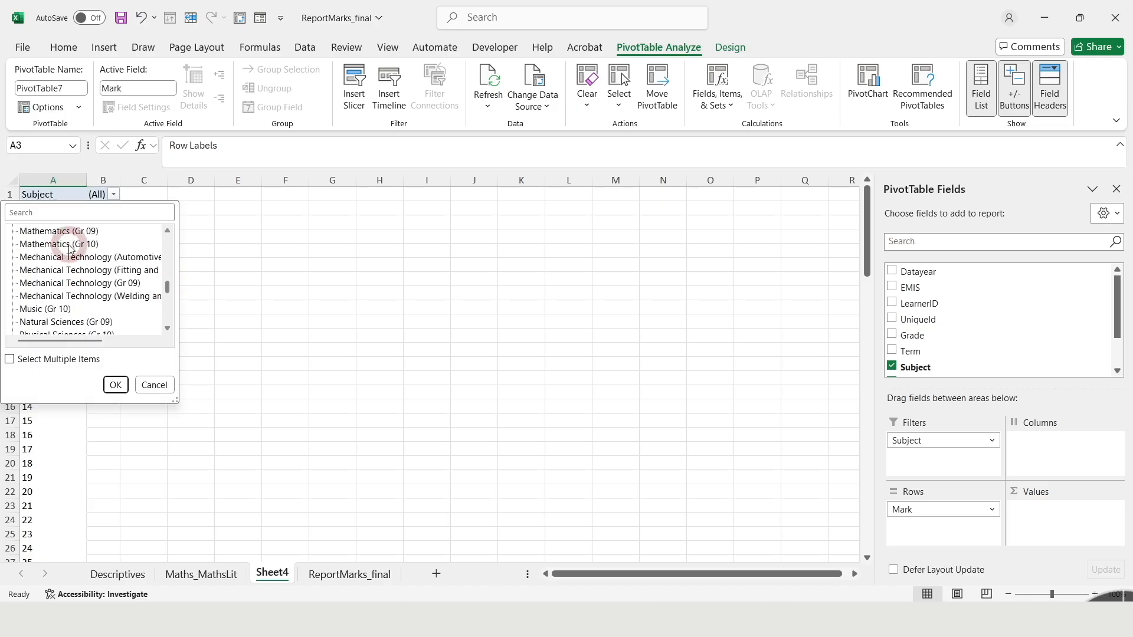
pyautogui.click(90, 236)
pyautogui.click(116, 384)
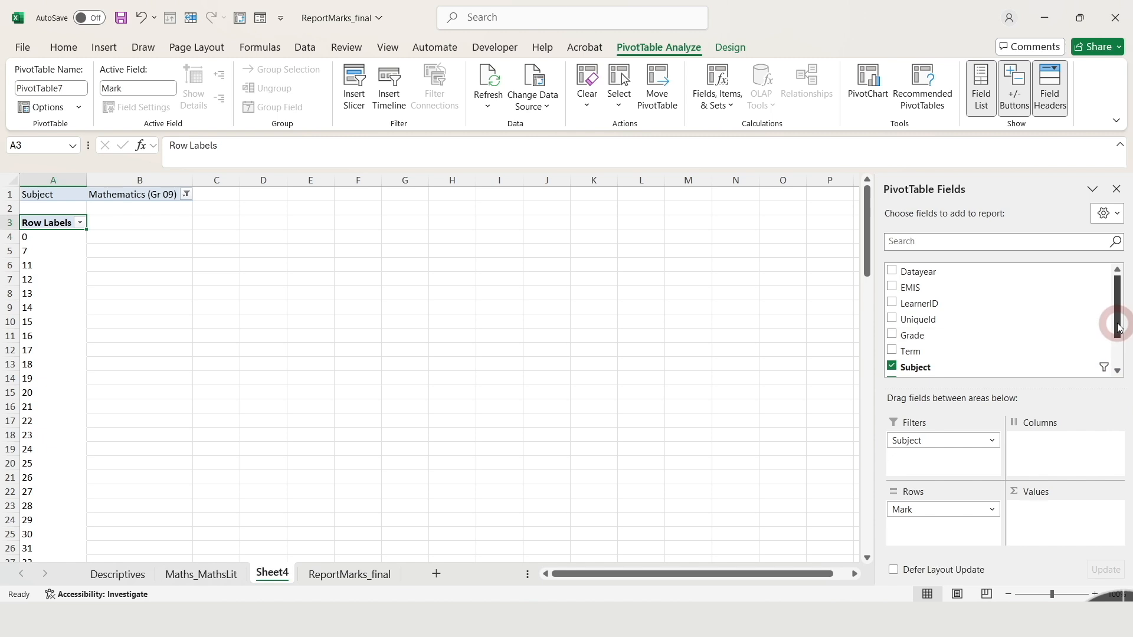
# Add UniqueId to the pivot table's values as a count and check the rows for marks 11 and 22
pyautogui.moveTo(928, 324); pyautogui.dragTo(1066, 525)
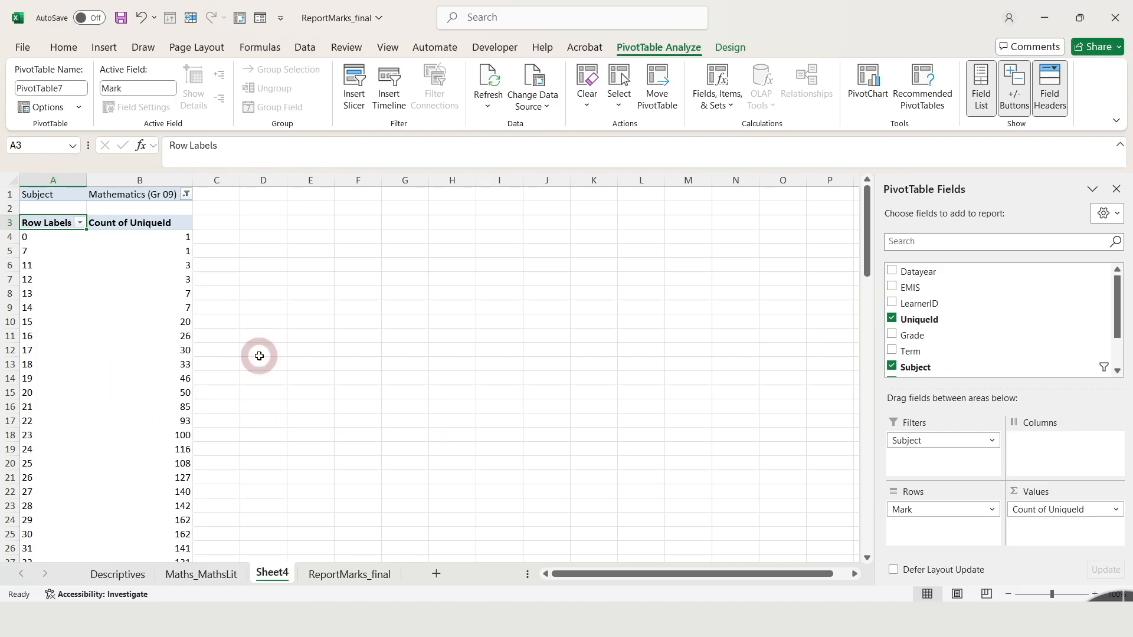
pyautogui.click(10, 265)
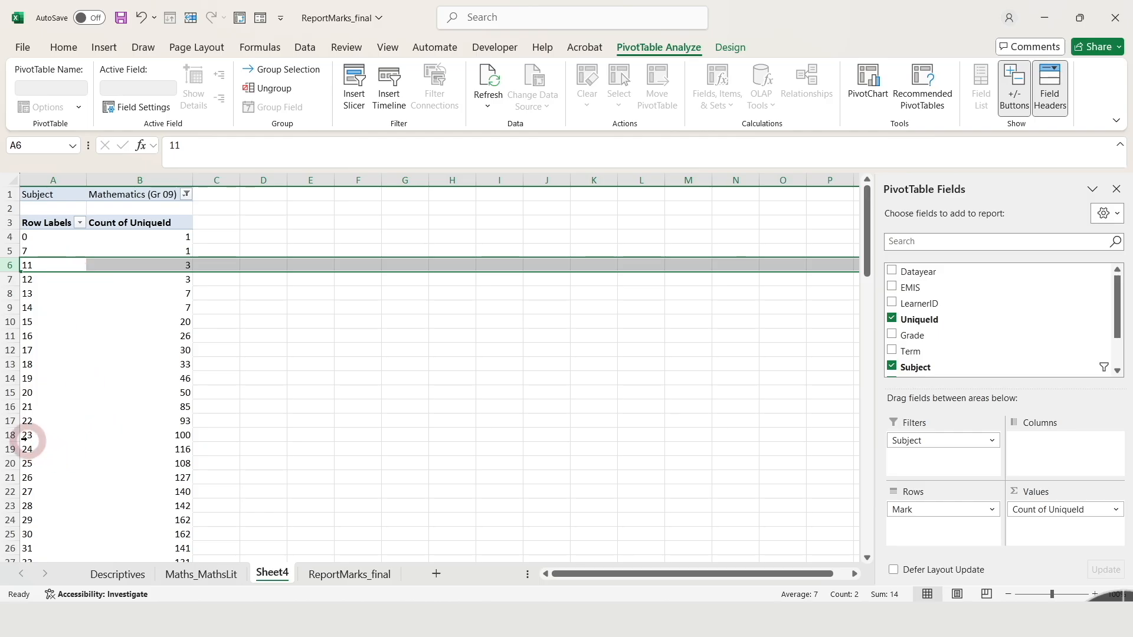
pyautogui.click(7, 421)
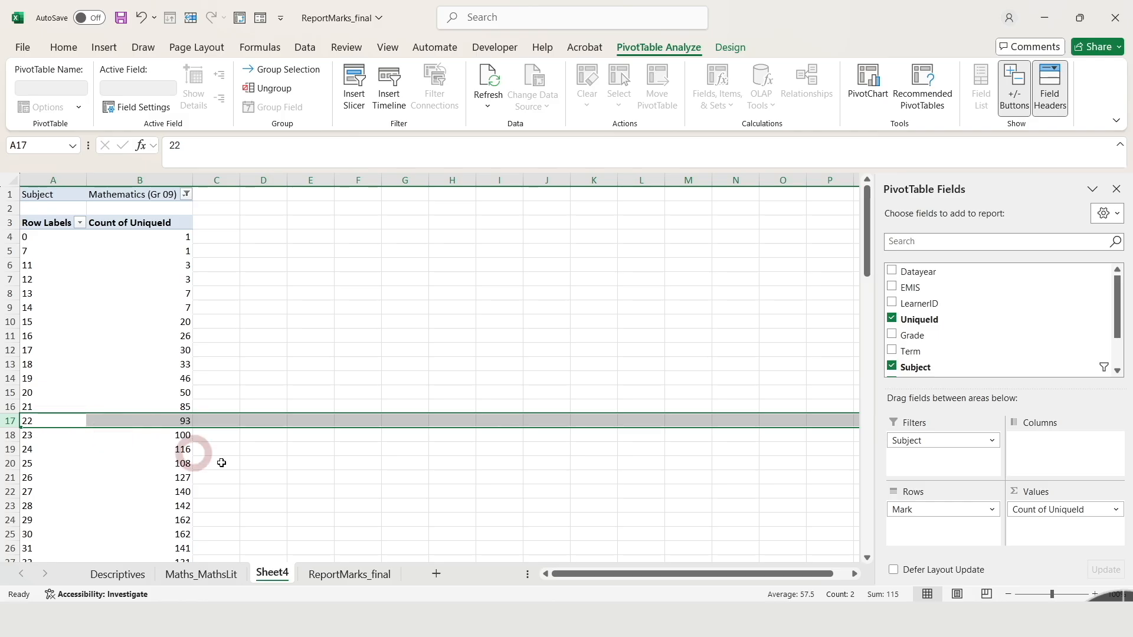
pyautogui.click(176, 420)
pyautogui.moveTo(867, 239)
pyautogui.mouseDown()
pyautogui.moveTo(866, 488)
pyautogui.moveTo(867, 233)
pyautogui.mouseUp()
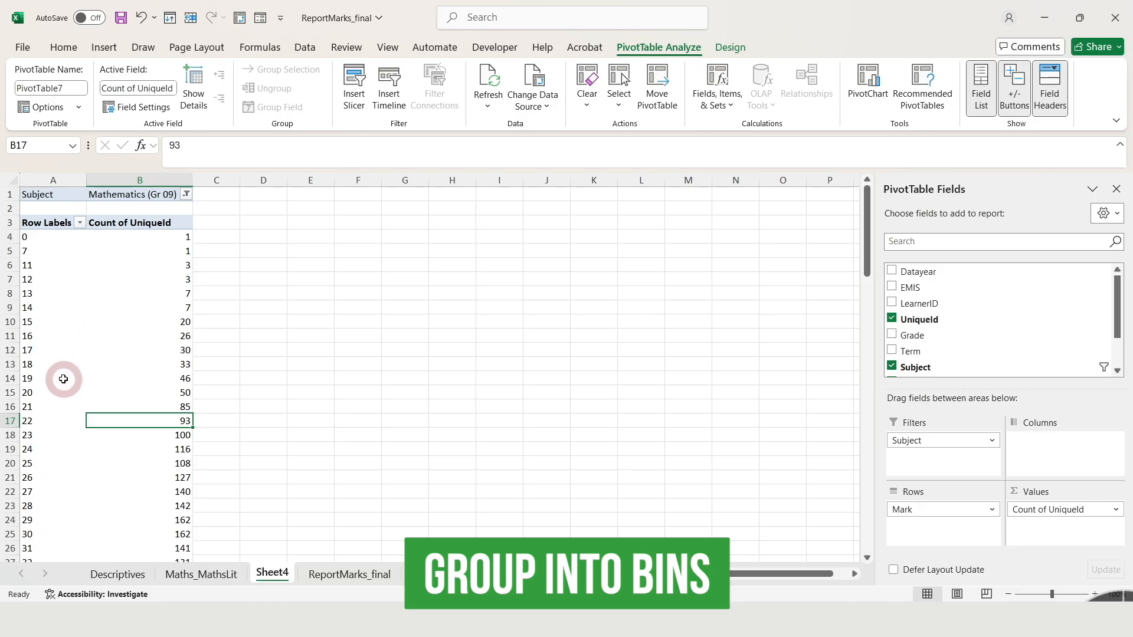
# Group the mark row labels into bins of 10, starting at 0 and ending at 100
pyautogui.click(49, 323)
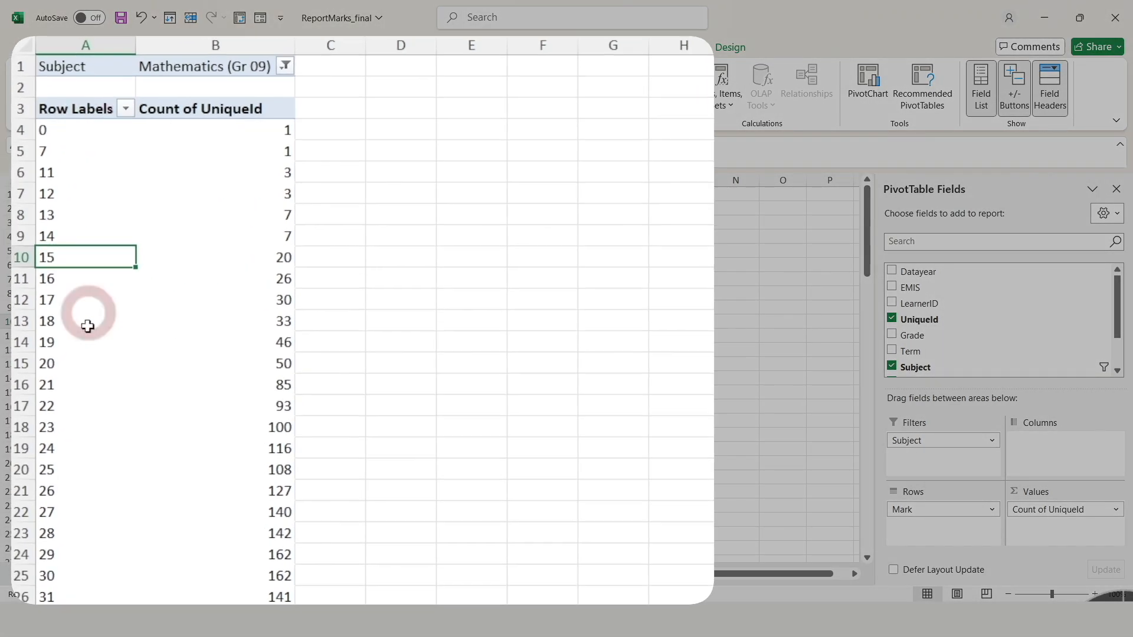
pyautogui.rightClick(79, 258)
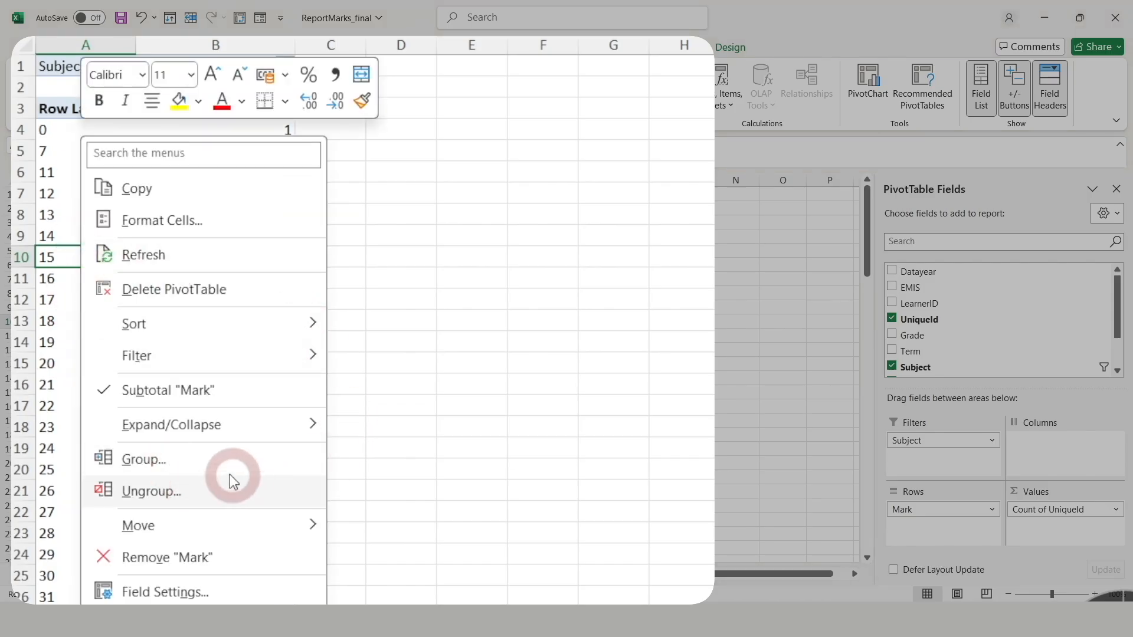
pyautogui.click(153, 462)
pyautogui.moveTo(147, 378); pyautogui.dragTo(533, 187)
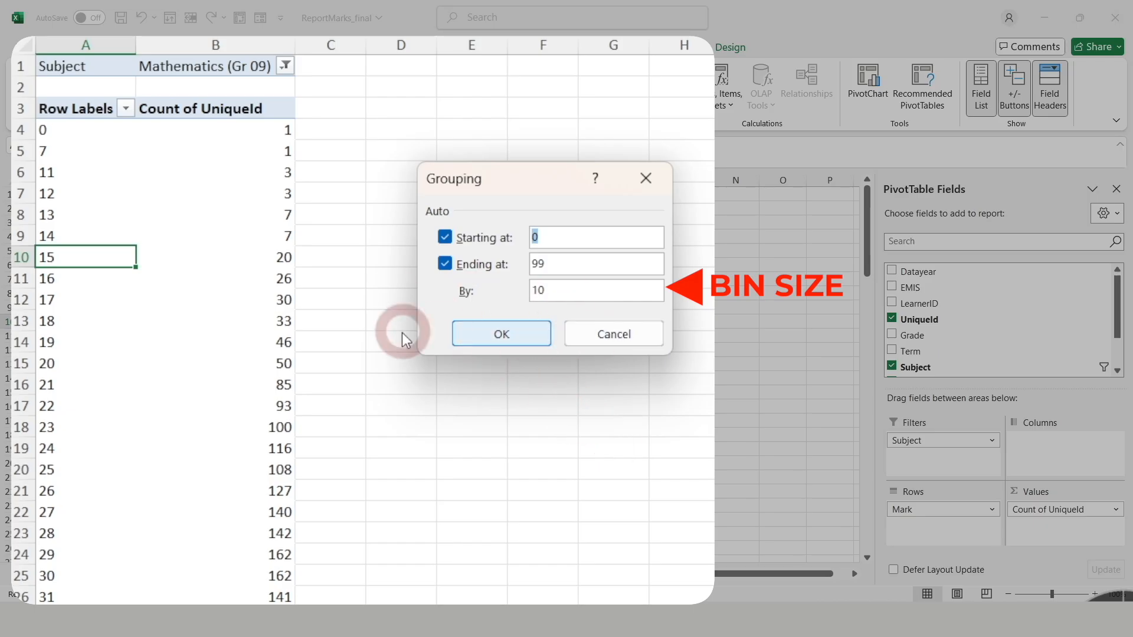
pyautogui.doubleClick(557, 264)
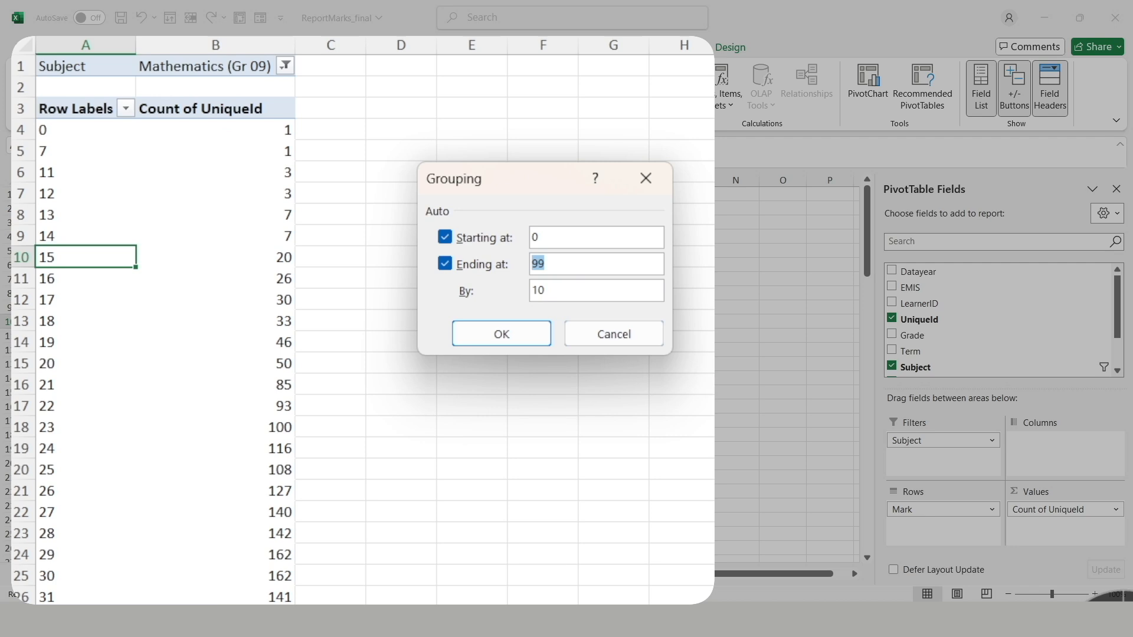
pyautogui.hotkey('alt', 'e')
pyautogui.click(501, 332)
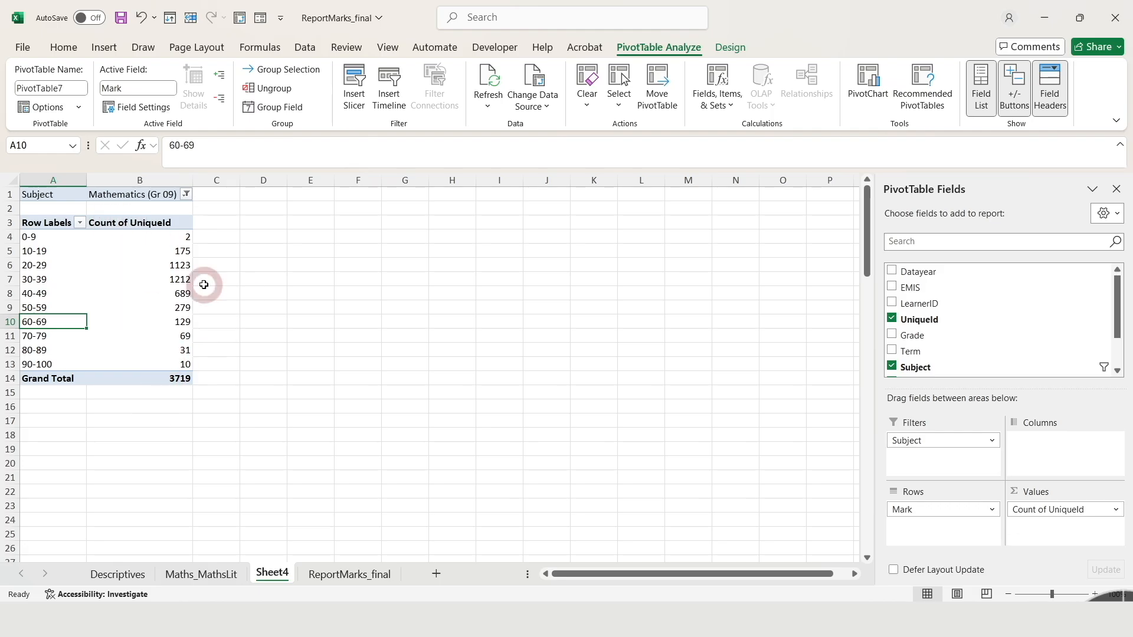
# Review the counts for the 60-69 and 0-9 bins and rename the count column header to Frequency
pyautogui.click(182, 324)
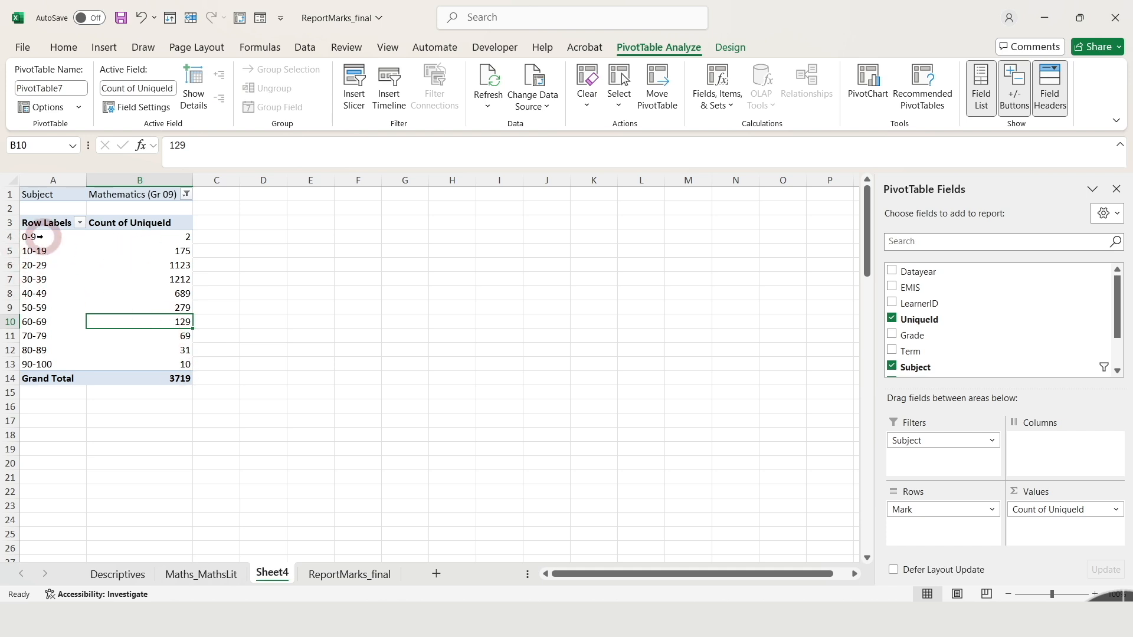
pyautogui.click(184, 237)
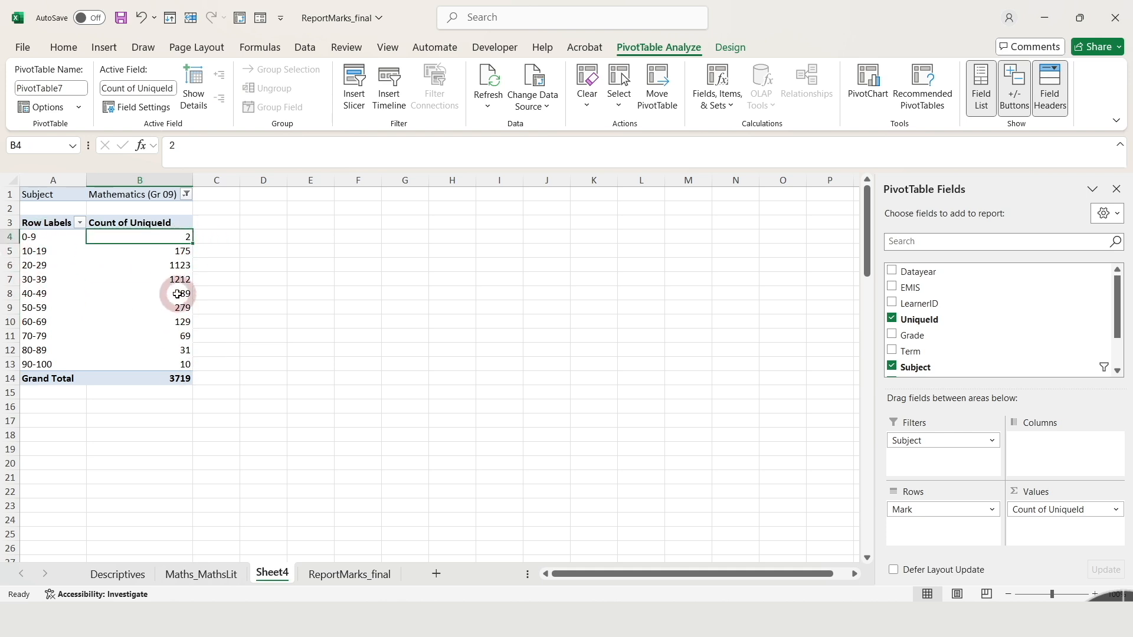
pyautogui.click(169, 224)
pyautogui.write('Frequency')
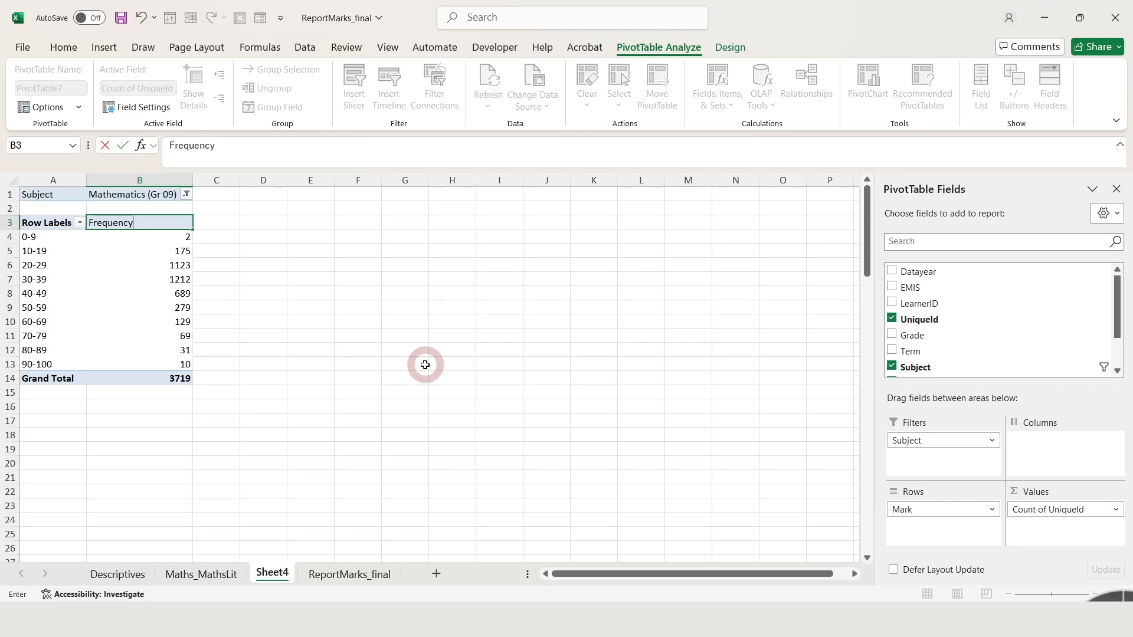
pyautogui.click(115, 306)
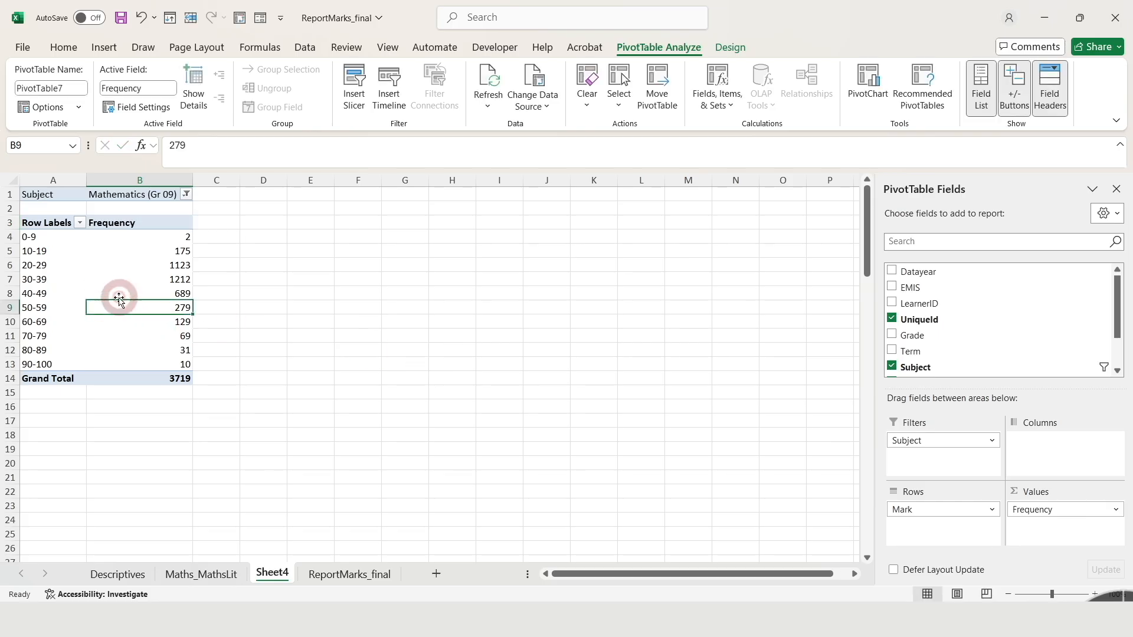
# Rename the Row Labels header to Interval and narrow column B slightly
pyautogui.click(51, 225)
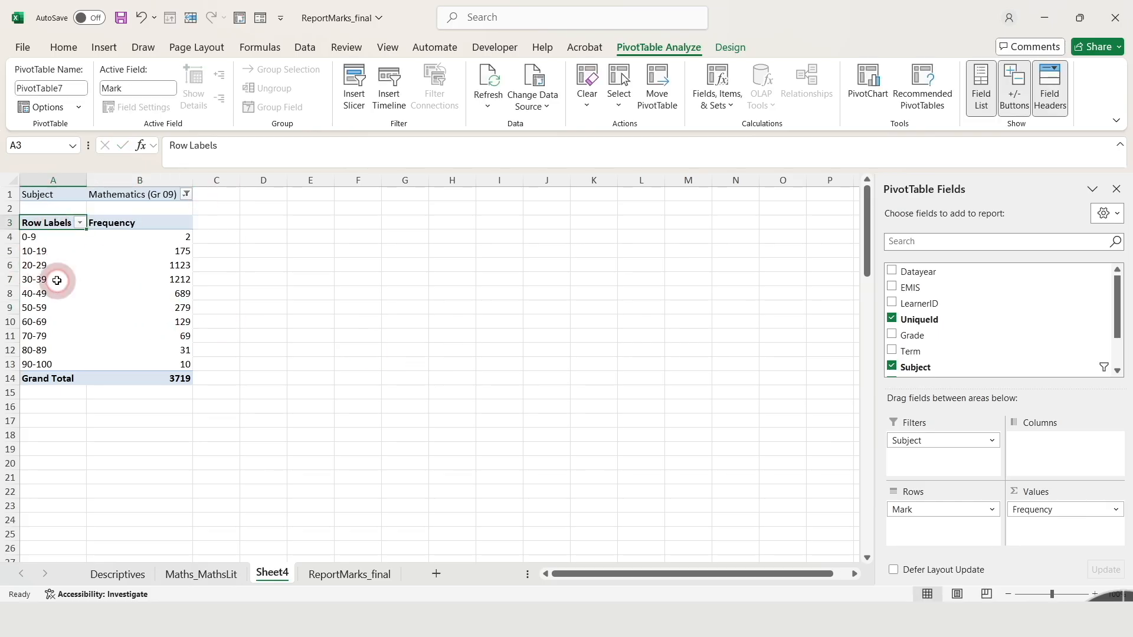
pyautogui.write('Inter')
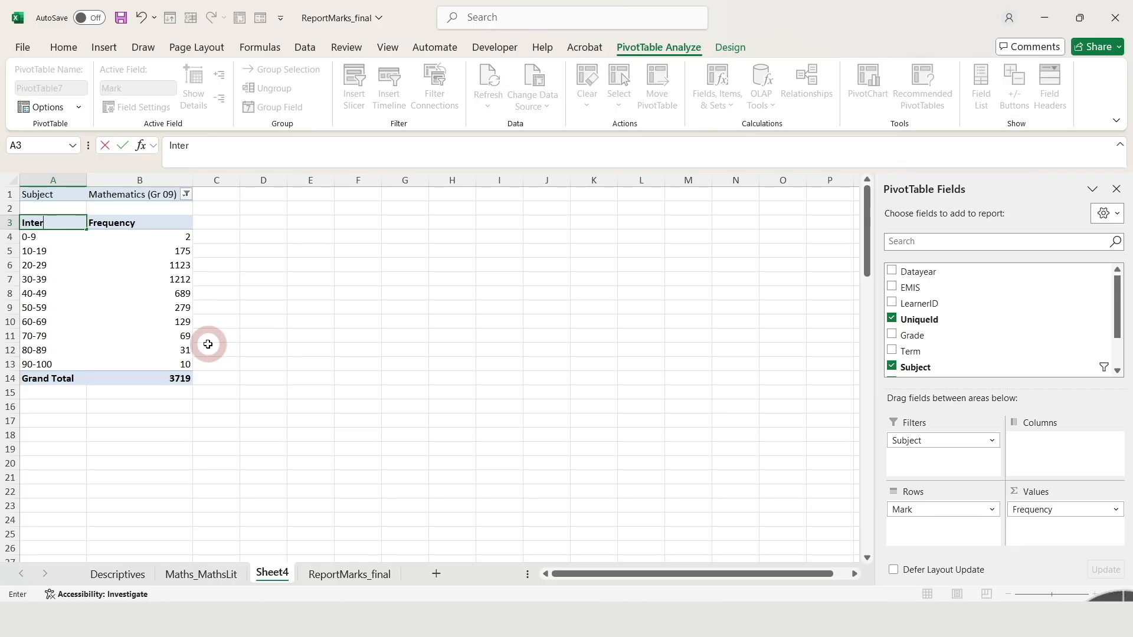
pyautogui.write('val')
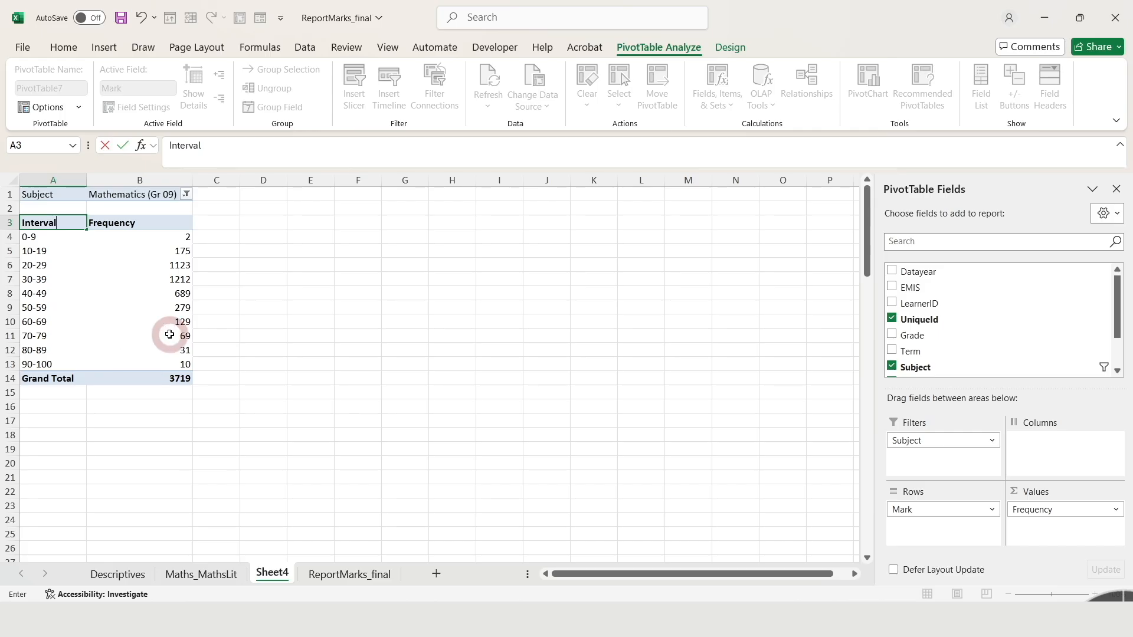
pyautogui.click(168, 334)
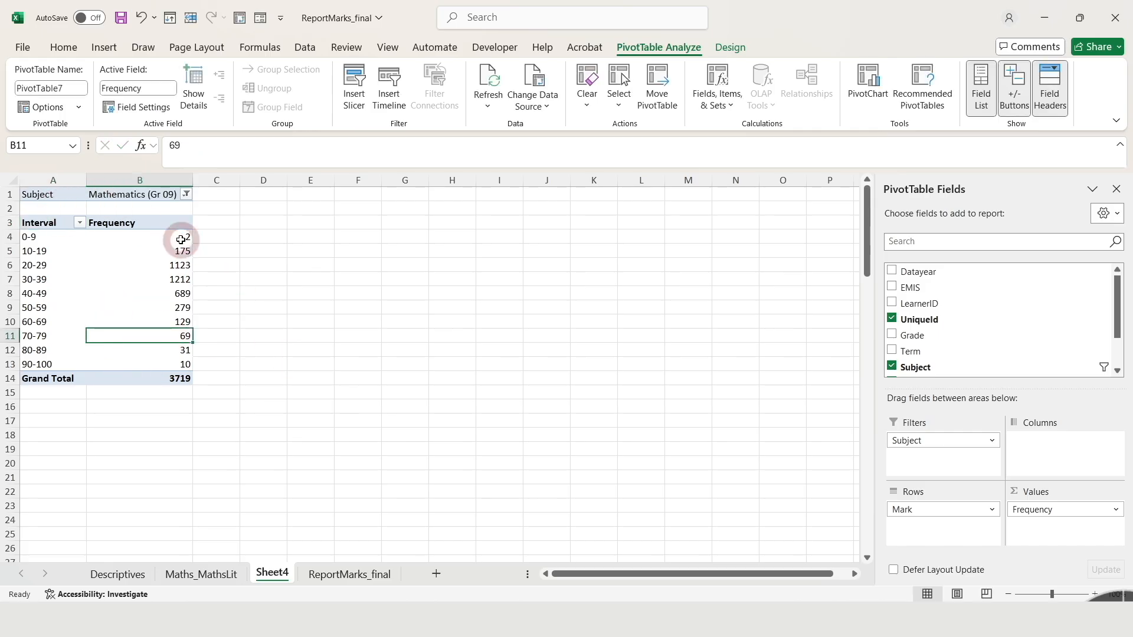
pyautogui.moveTo(193, 180); pyautogui.dragTo(168, 194)
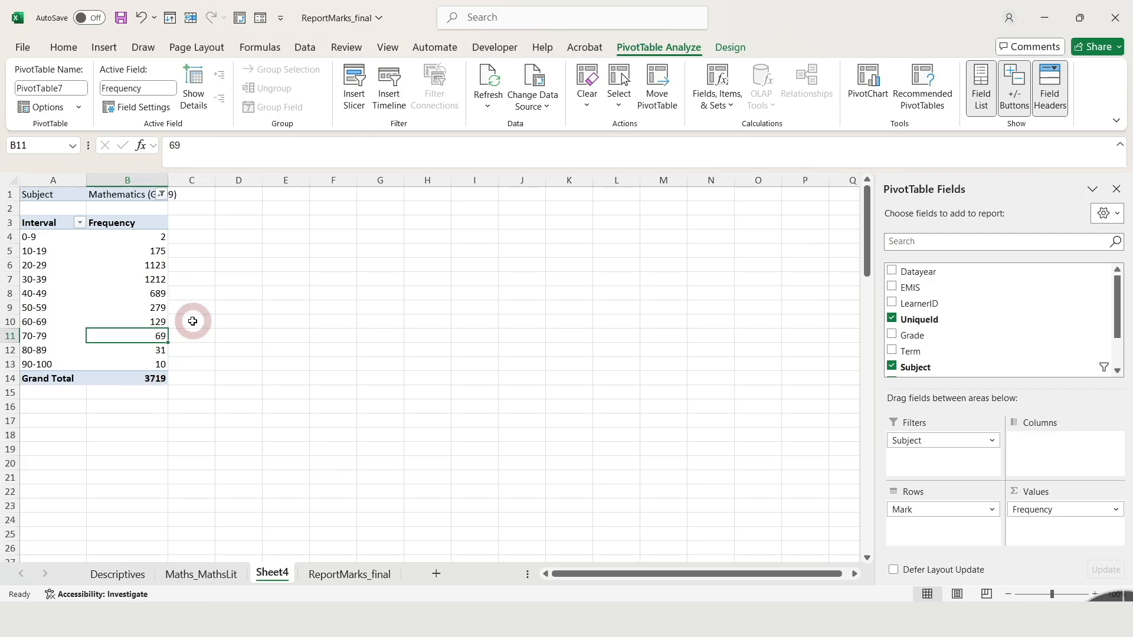
pyautogui.moveTo(169, 180); pyautogui.dragTo(181, 180)
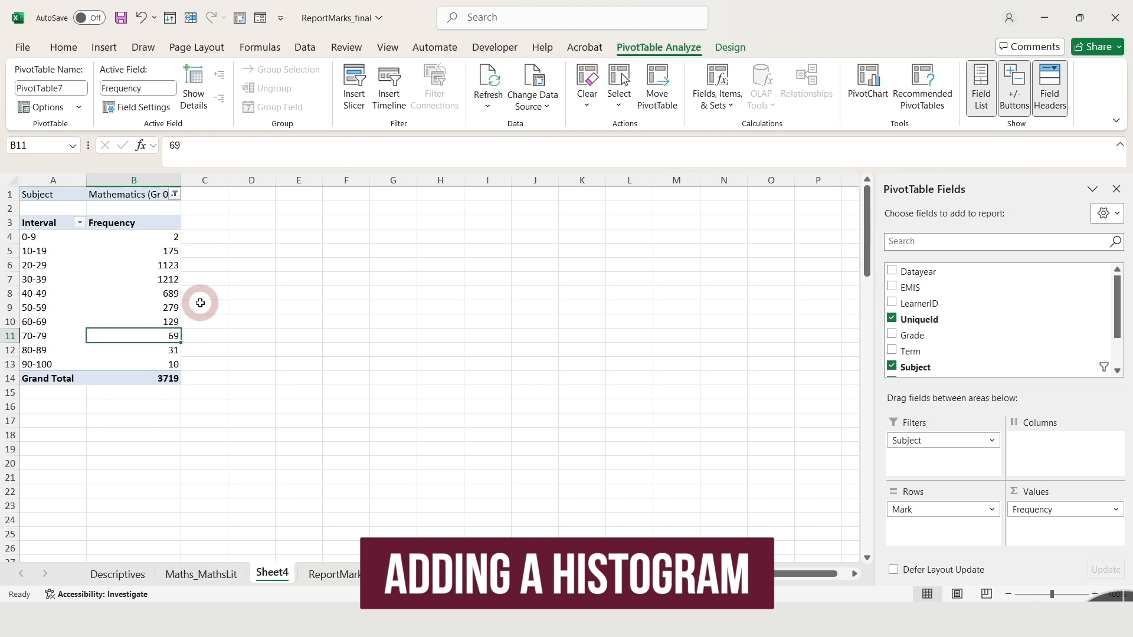
# Insert a 2-D clustered column PivotChart from the grouped frequency table
pyautogui.click(176, 304)
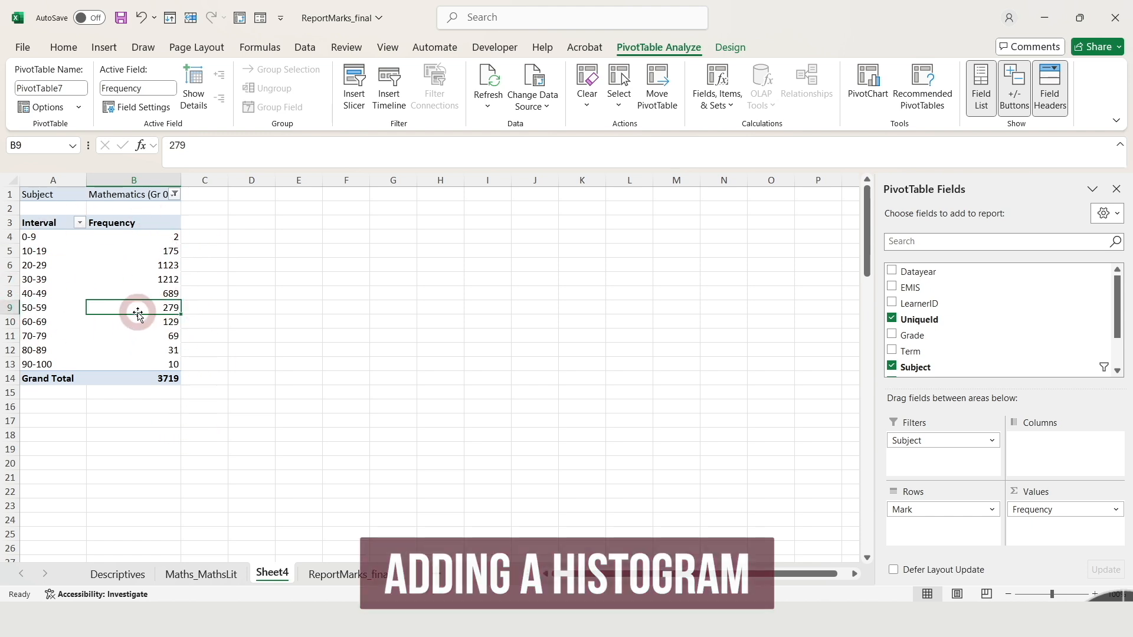
pyautogui.click(101, 48)
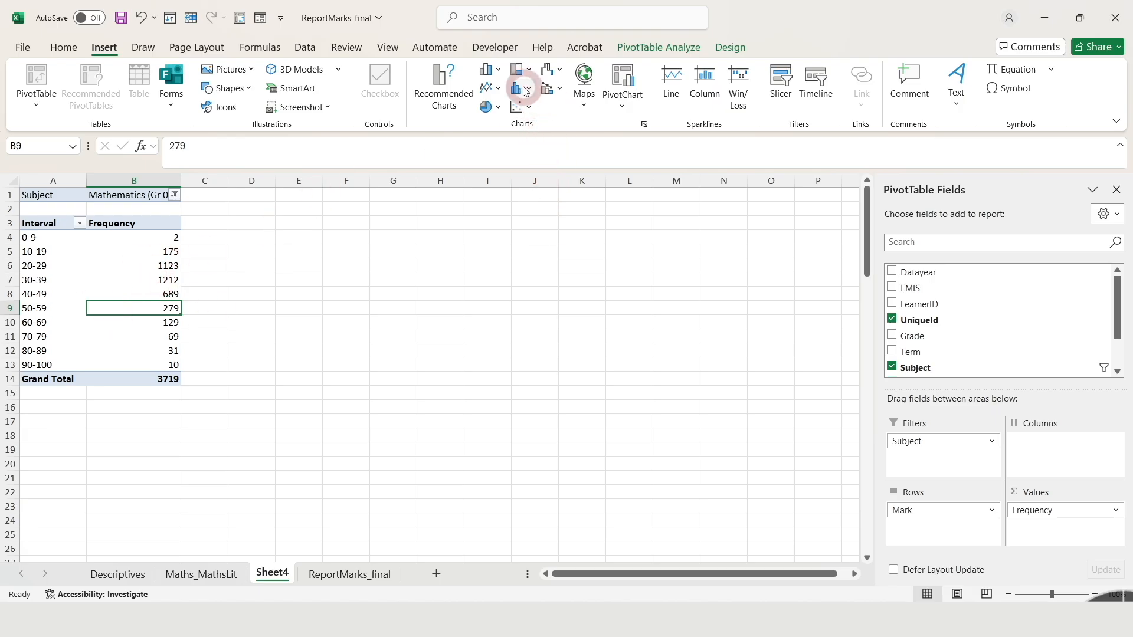
pyautogui.click(497, 70)
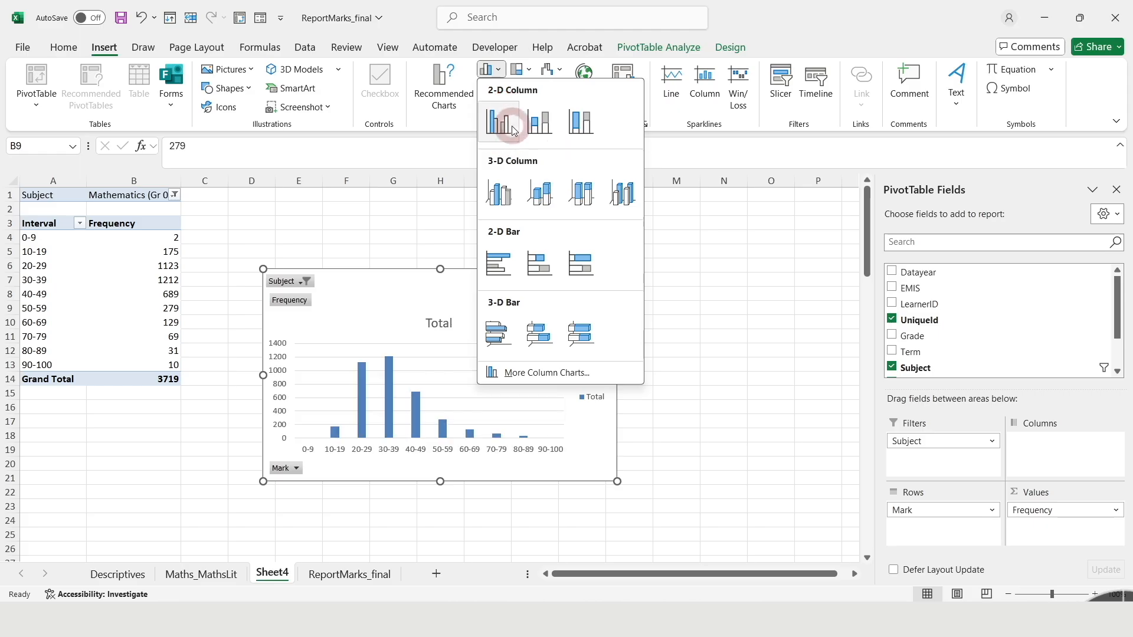
pyautogui.click(498, 125)
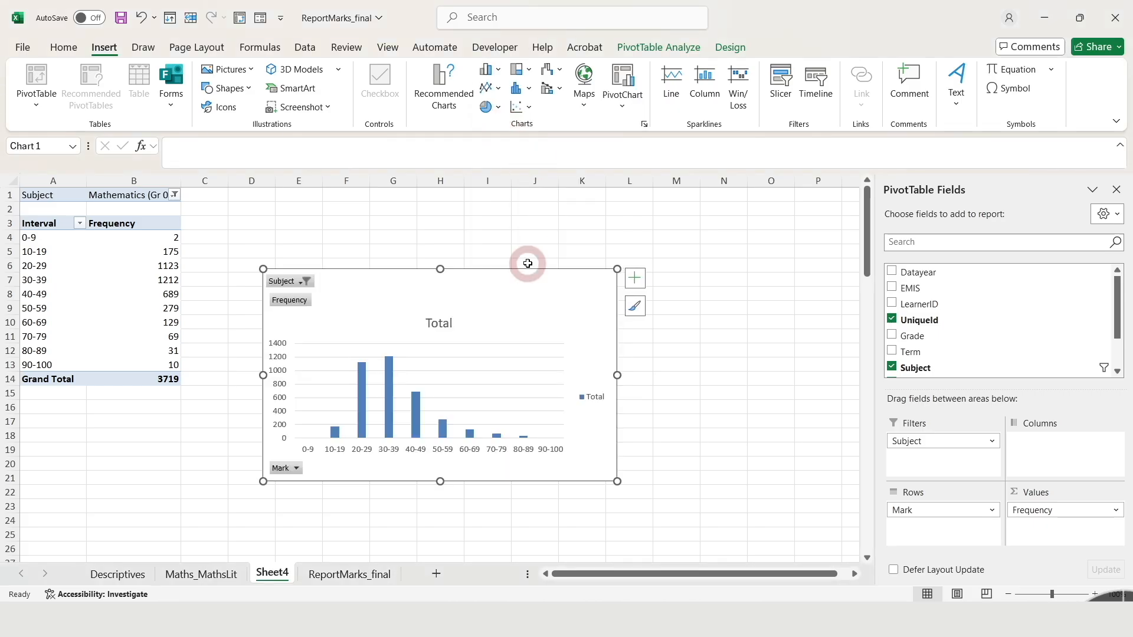
# Move the chart up beside the pivot table, enlarge it to about row 21, and delete its legend
pyautogui.moveTo(528, 270); pyautogui.dragTo(533, 207)
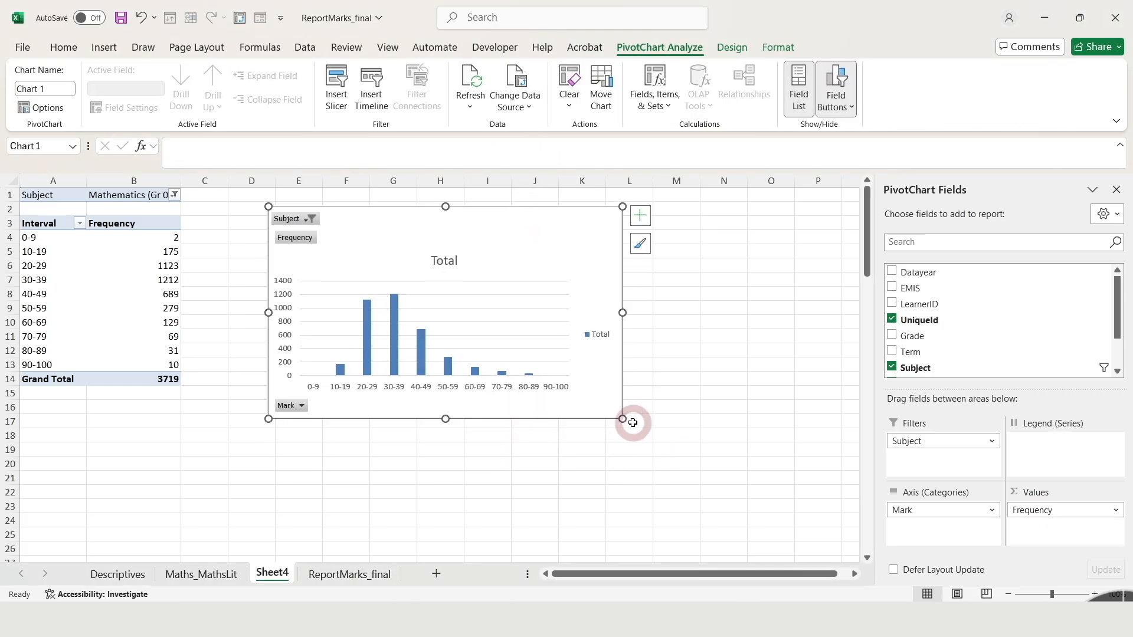
pyautogui.moveTo(622, 419); pyautogui.dragTo(706, 490)
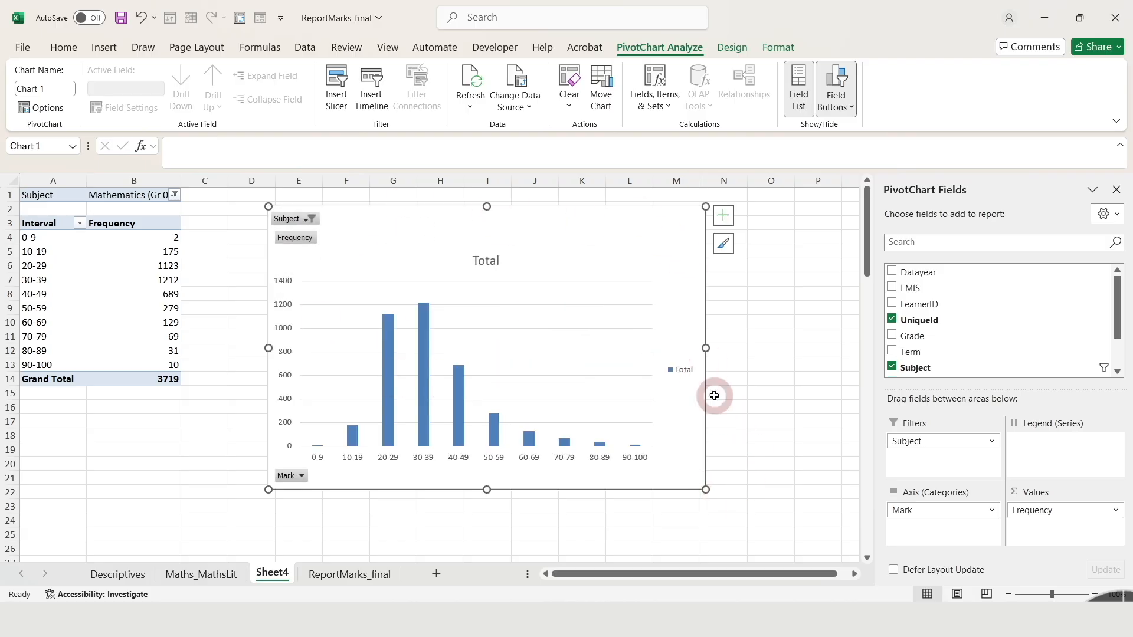
pyautogui.click(685, 381)
pyautogui.press('Delete')
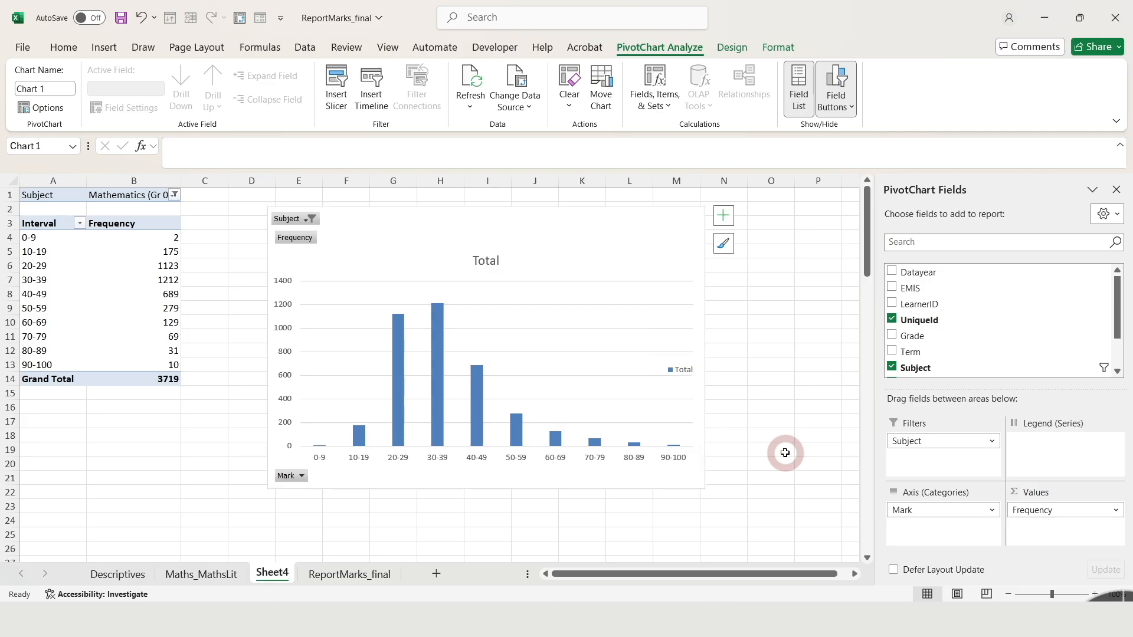
# Delete the chart title and hide all field buttons on the PivotChart
pyautogui.click(486, 263)
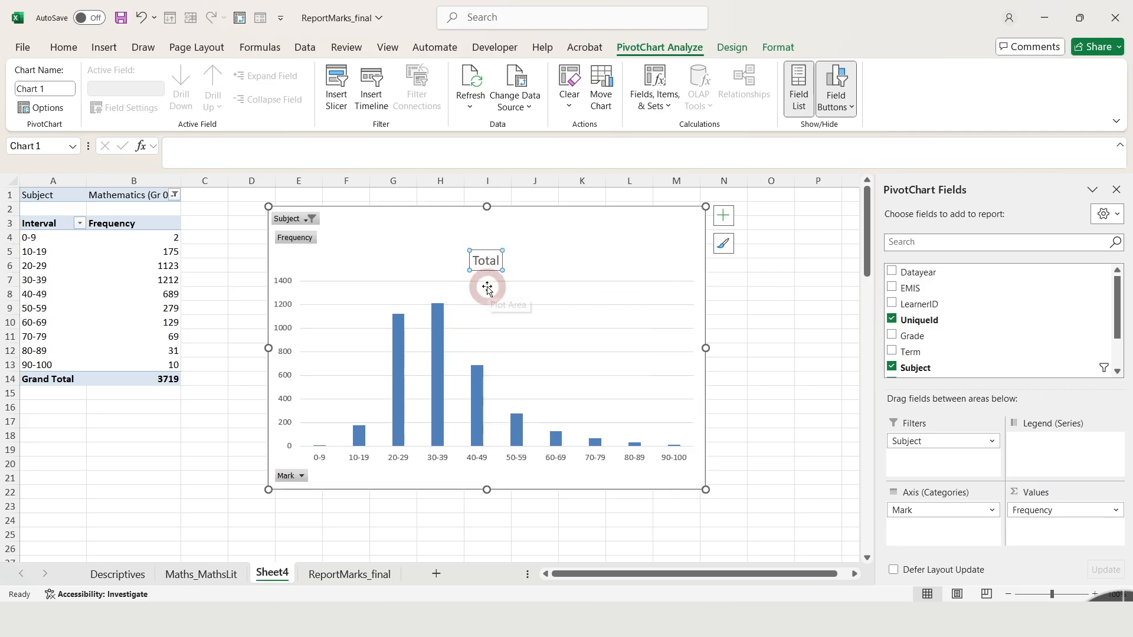
pyautogui.press('Delete')
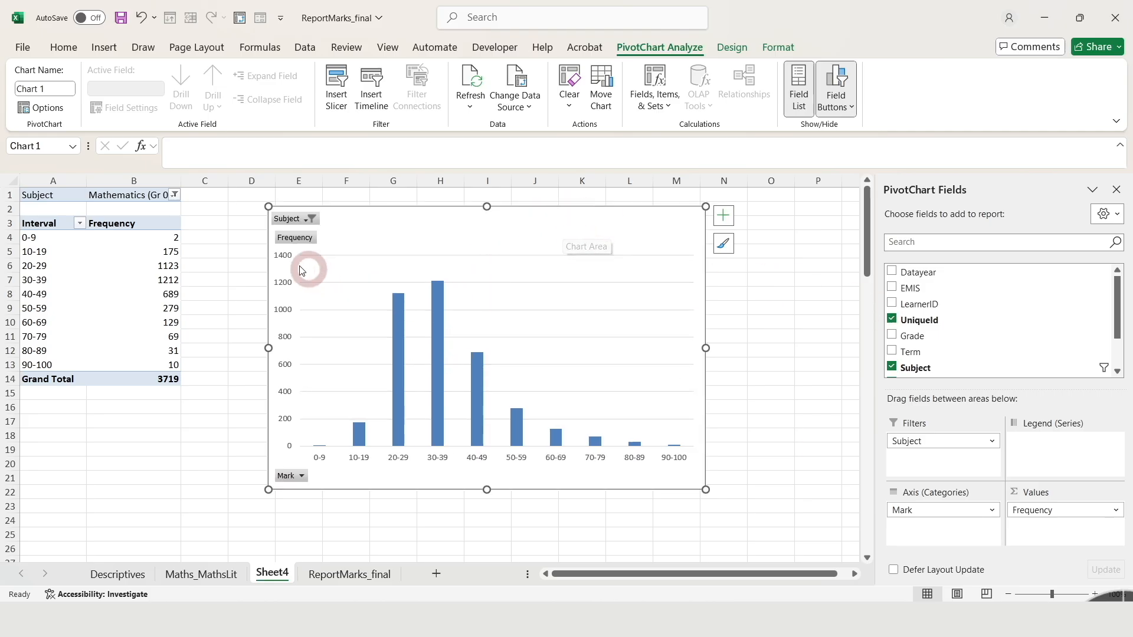
pyautogui.rightClick(299, 223)
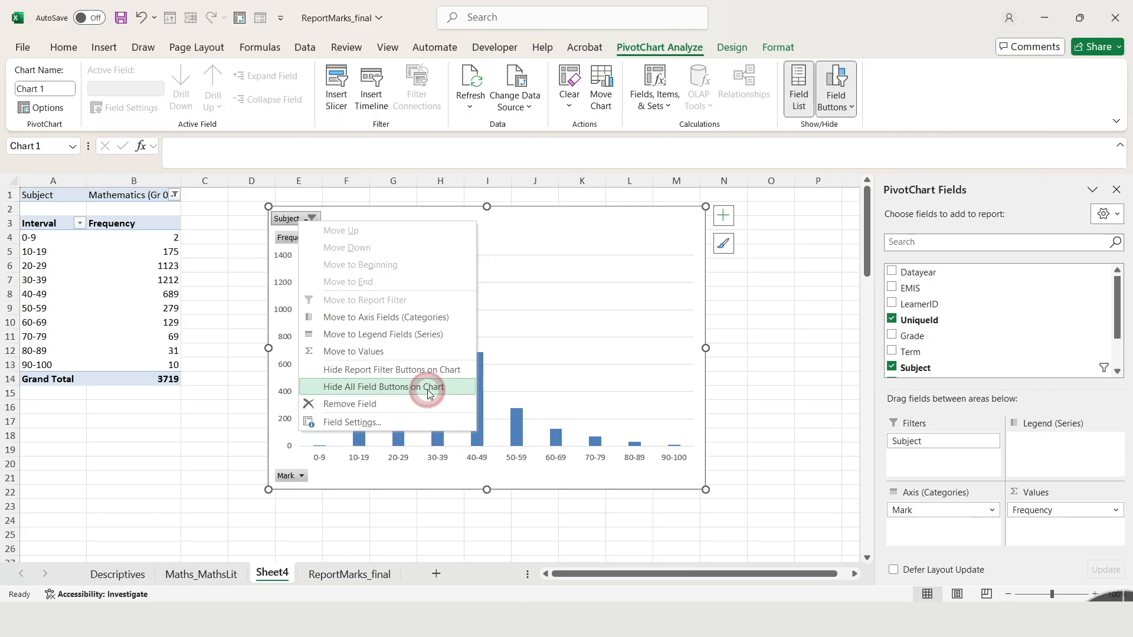
pyautogui.click(429, 394)
# Shift the chart closer to the pivot table and enlarge it down to about row 23
pyautogui.moveTo(556, 213); pyautogui.dragTo(528, 212)
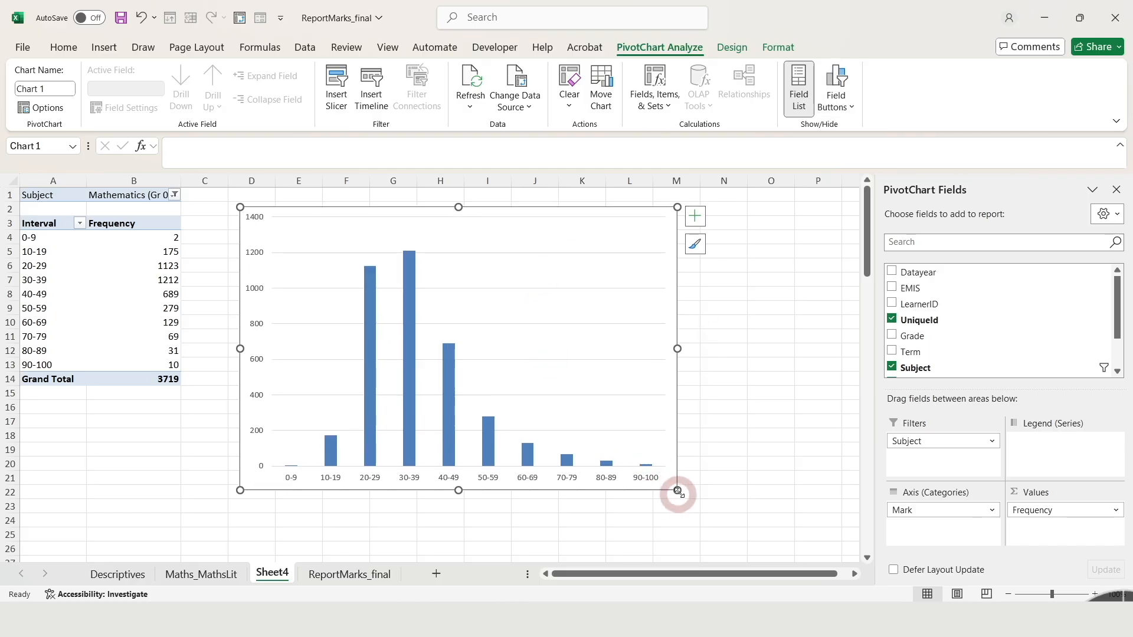
pyautogui.moveTo(677, 490); pyautogui.dragTo(702, 513)
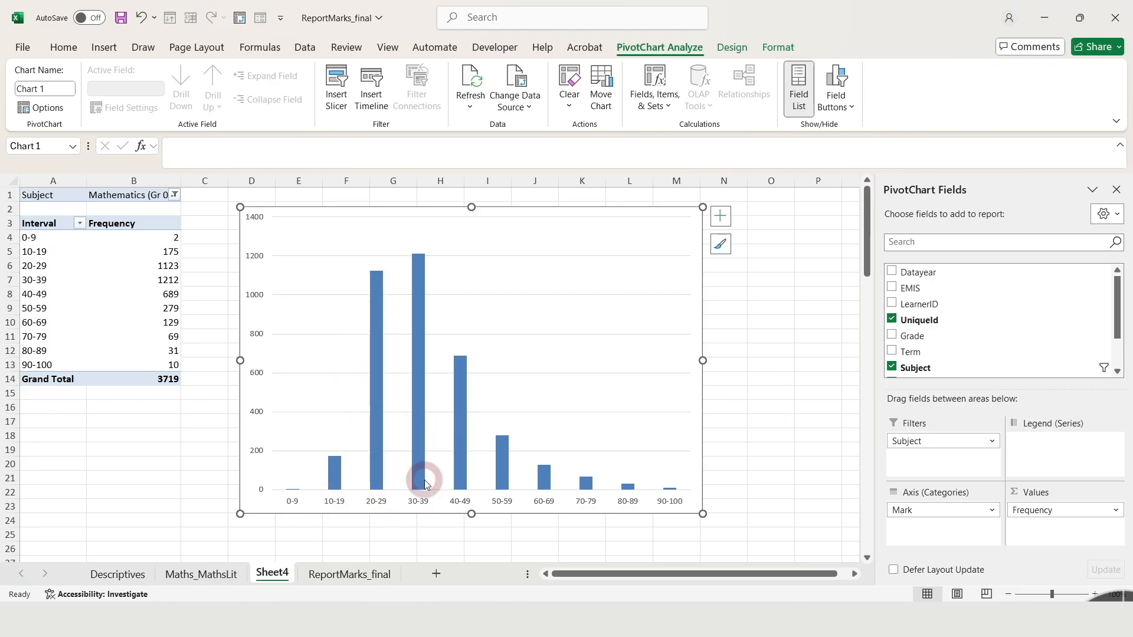
# Set the gap width of the chart's column series to 3% so the columns nearly touch like a histogram
pyautogui.click(423, 401)
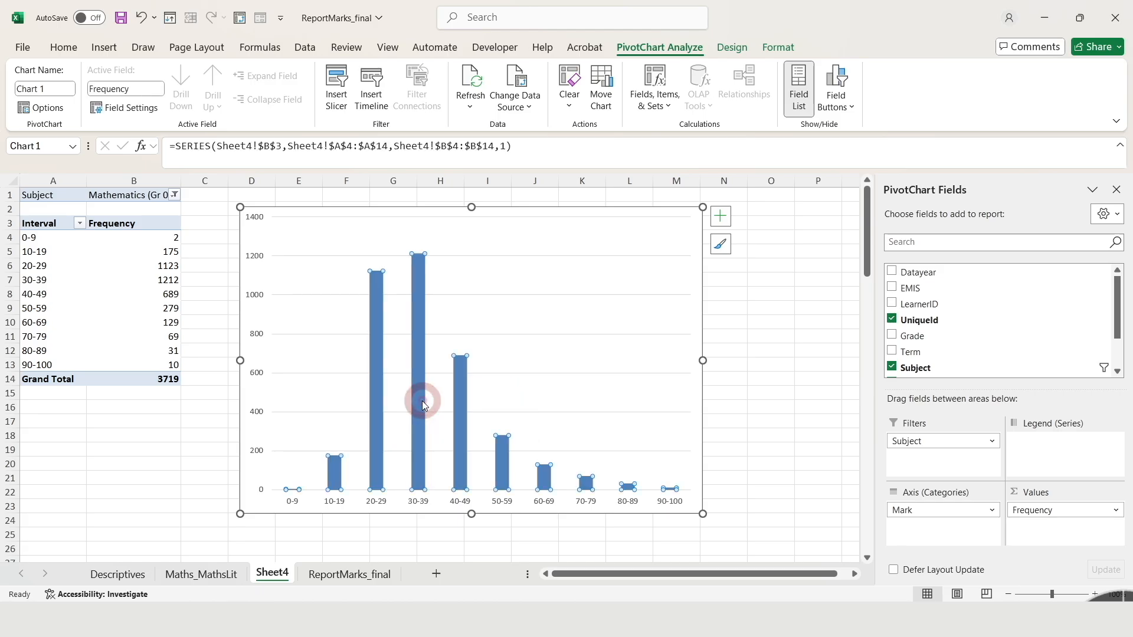
pyautogui.rightClick(422, 401)
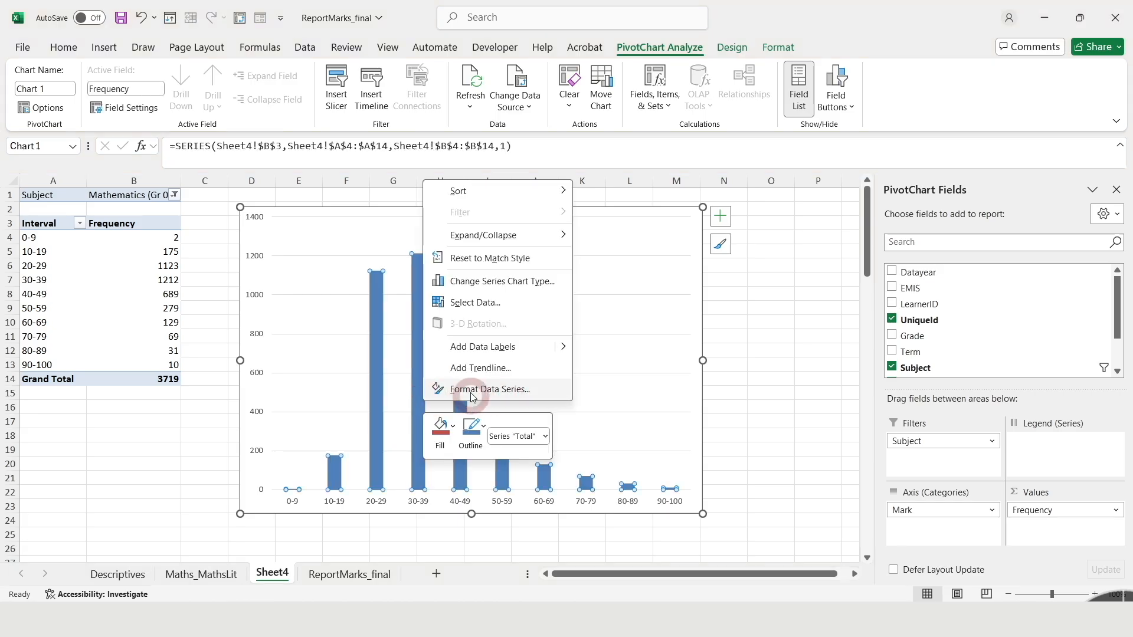
pyautogui.click(496, 389)
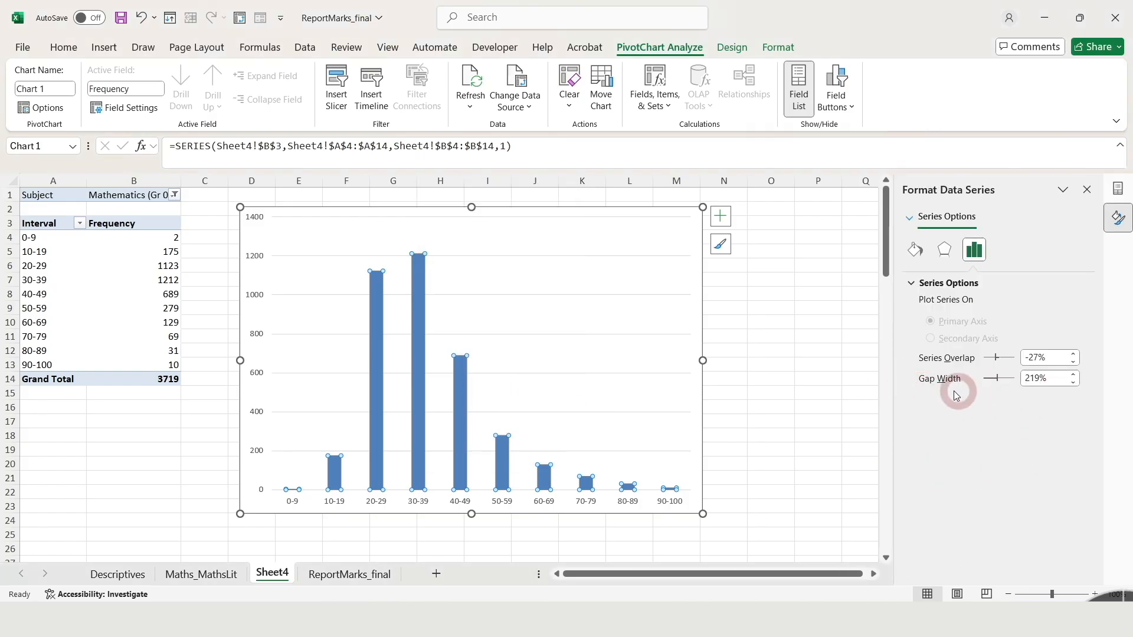
pyautogui.moveTo(1058, 381); pyautogui.dragTo(1036, 387)
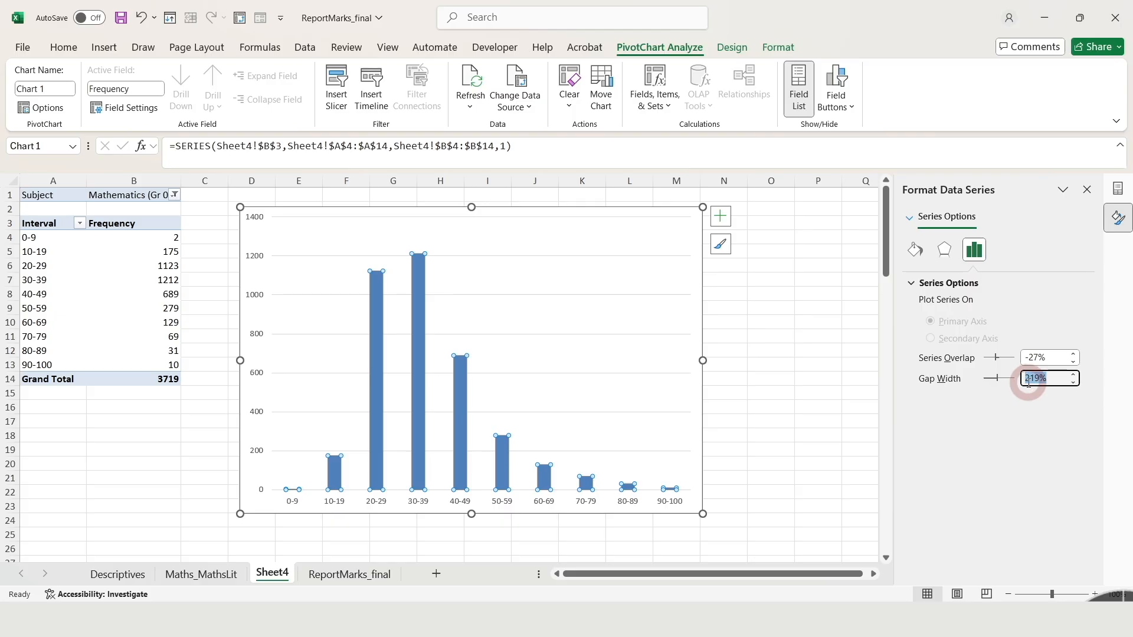
pyautogui.write('3')
pyautogui.press('Return')
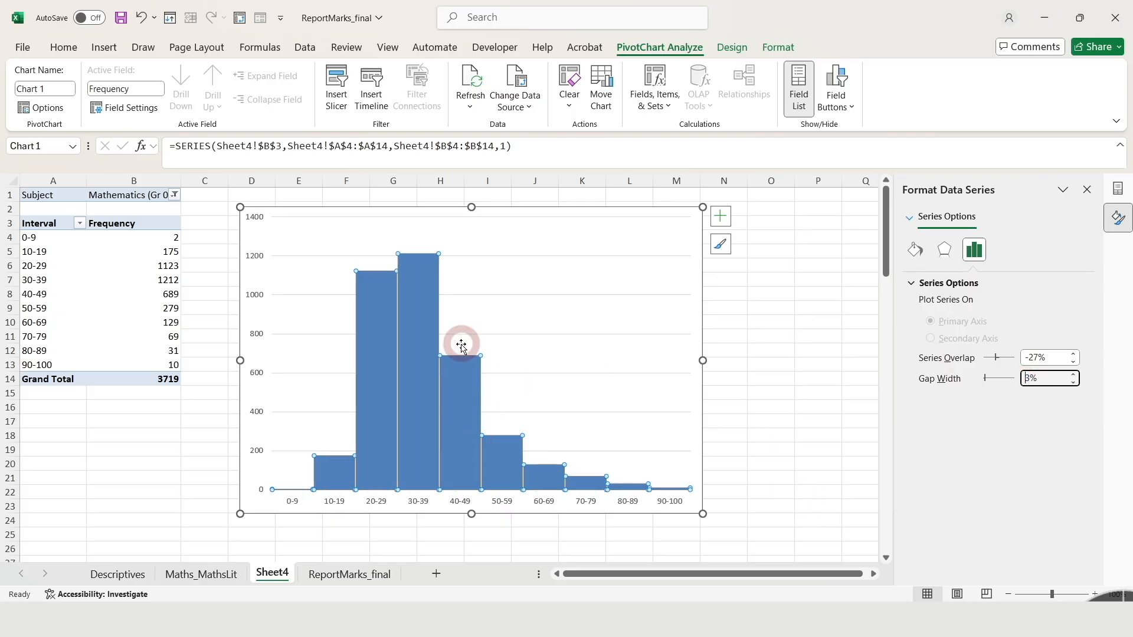
pyautogui.click(754, 407)
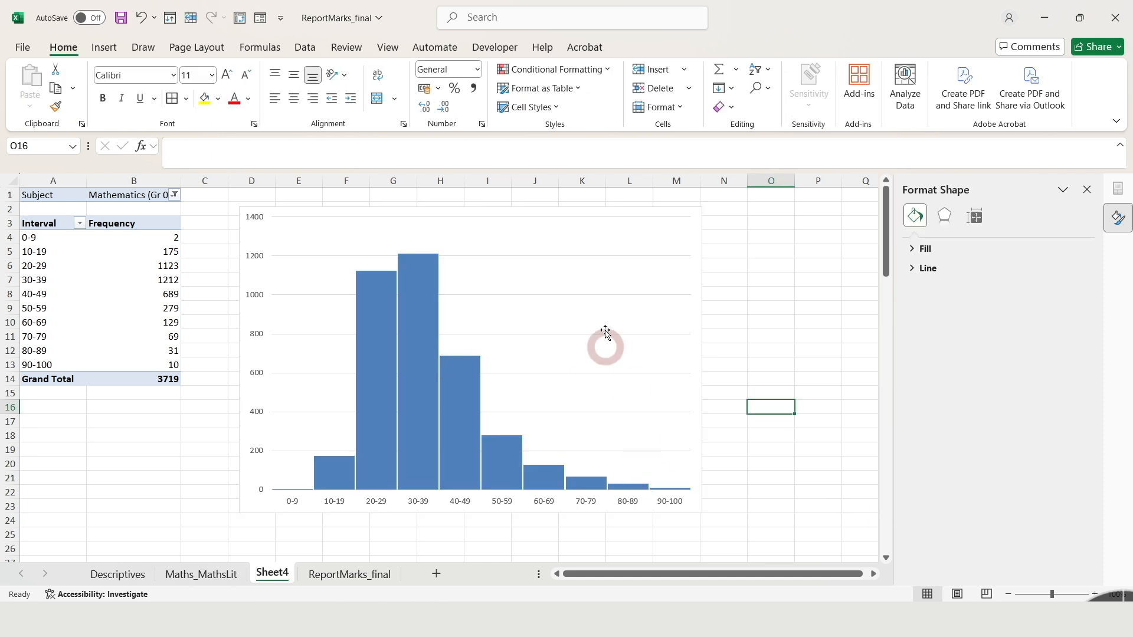
# Nudge the chart slightly toward the pivot table and add data labels to the histogram columns
pyautogui.moveTo(591, 220); pyautogui.dragTo(577, 218)
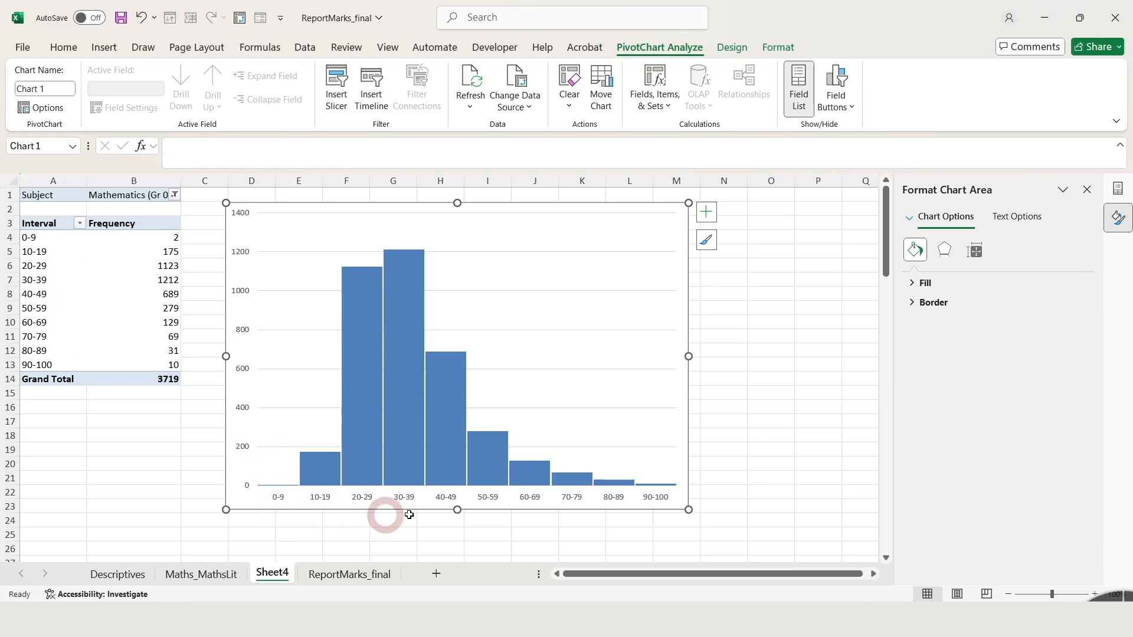
pyautogui.click(403, 370)
pyautogui.rightClick(412, 379)
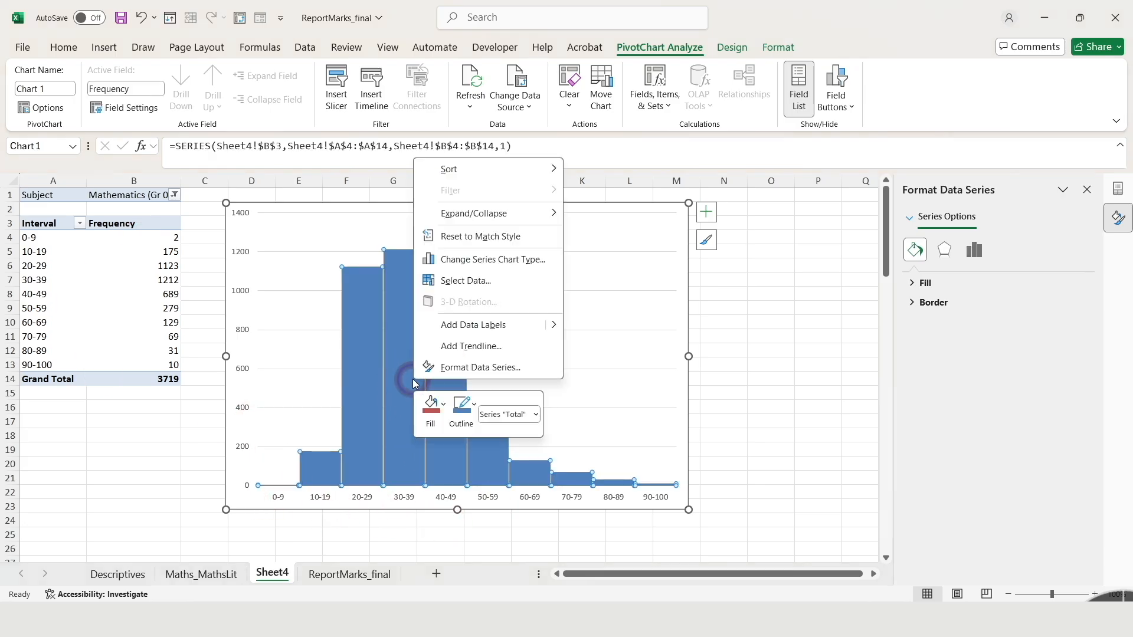
pyautogui.click(488, 326)
pyautogui.click(746, 414)
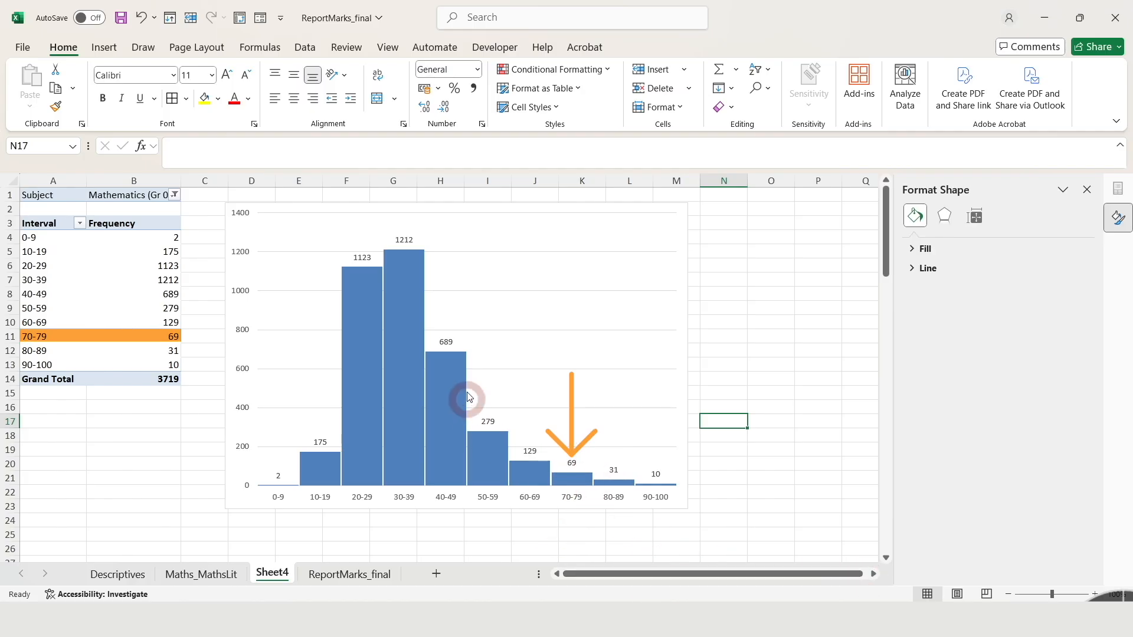
# Widen column B to fit the subject filter text, and resize and reposition the chart between columns D and N
pyautogui.click(486, 204)
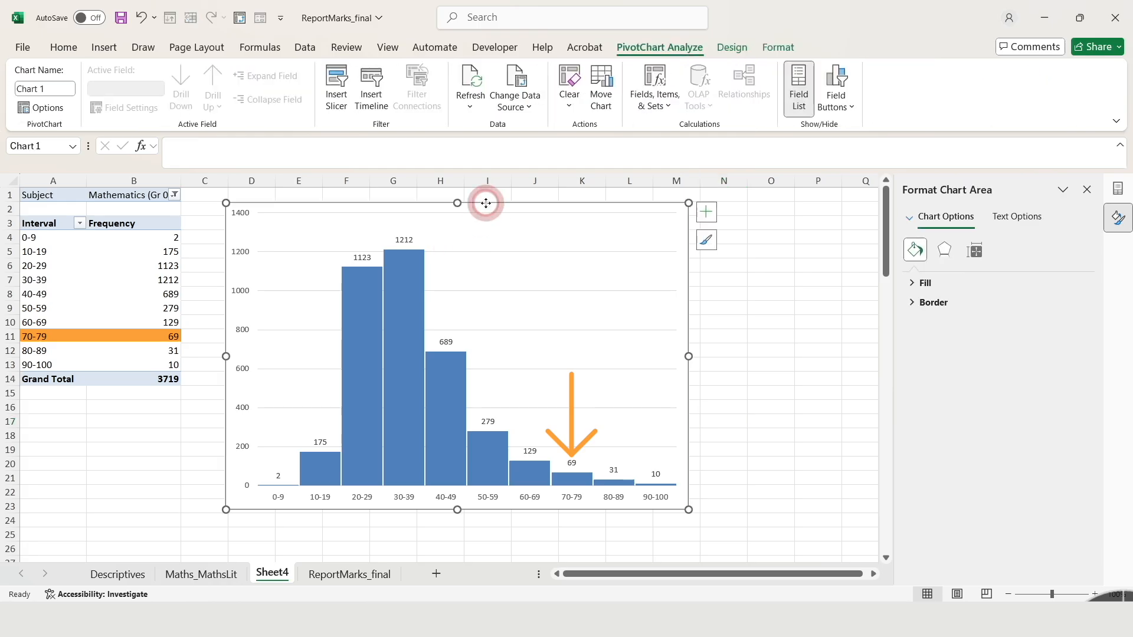
pyautogui.moveTo(486, 204); pyautogui.dragTo(468, 205)
pyautogui.moveTo(181, 180); pyautogui.dragTo(195, 181)
pyautogui.click(540, 204)
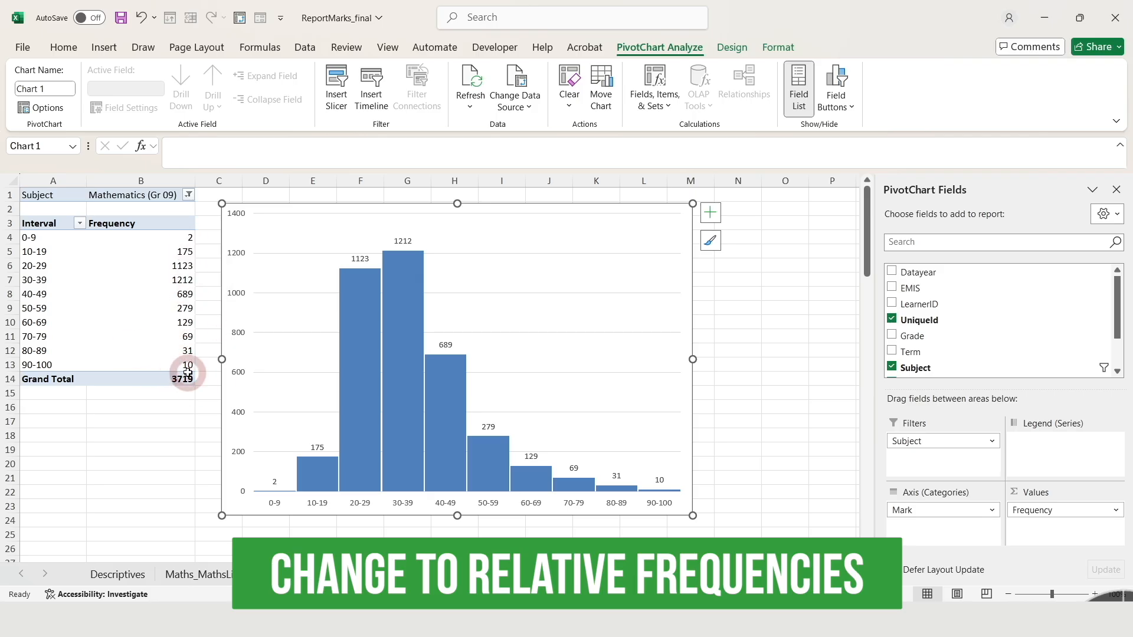
pyautogui.moveTo(222, 203); pyautogui.dragTo(240, 220)
pyautogui.moveTo(354, 222); pyautogui.dragTo(385, 209)
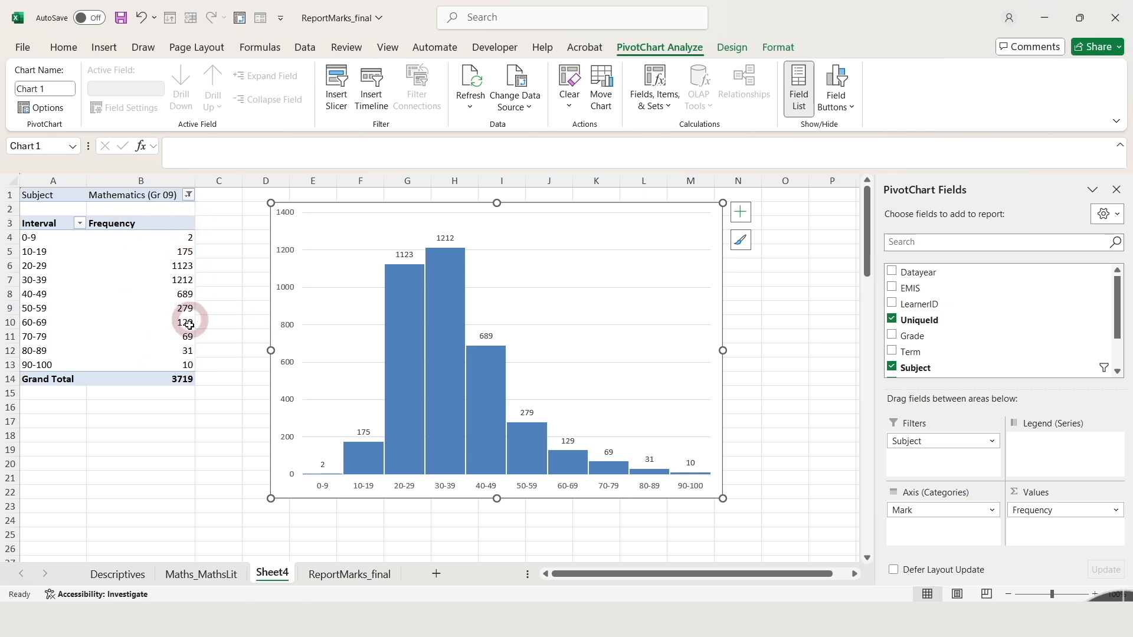
pyautogui.click(177, 294)
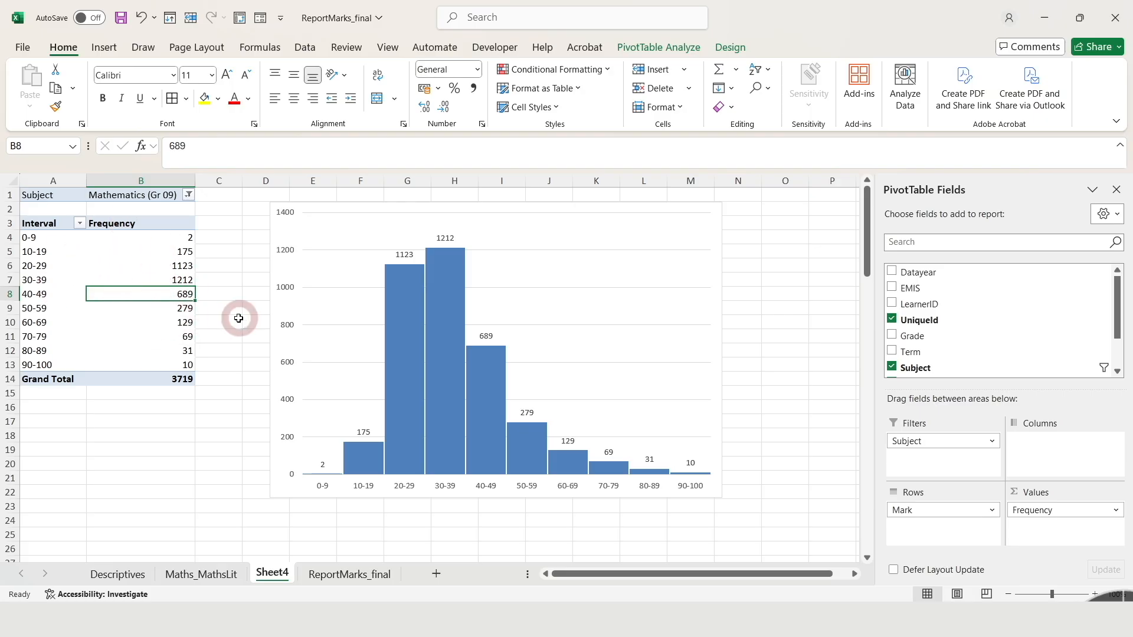
pyautogui.rightClick(153, 297)
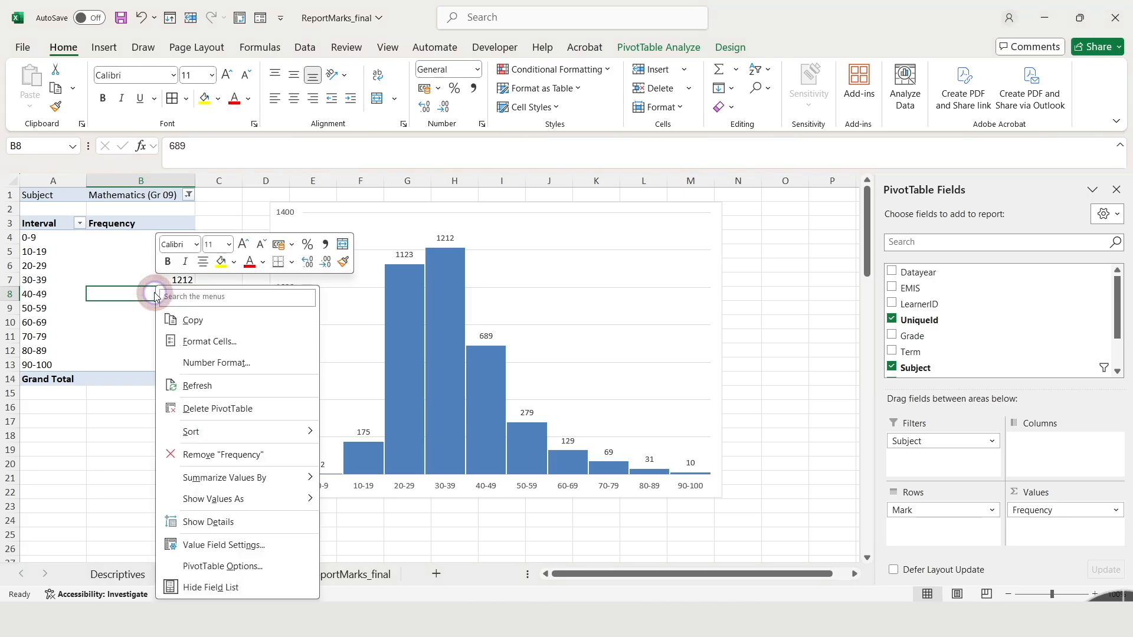
pyautogui.click(273, 499)
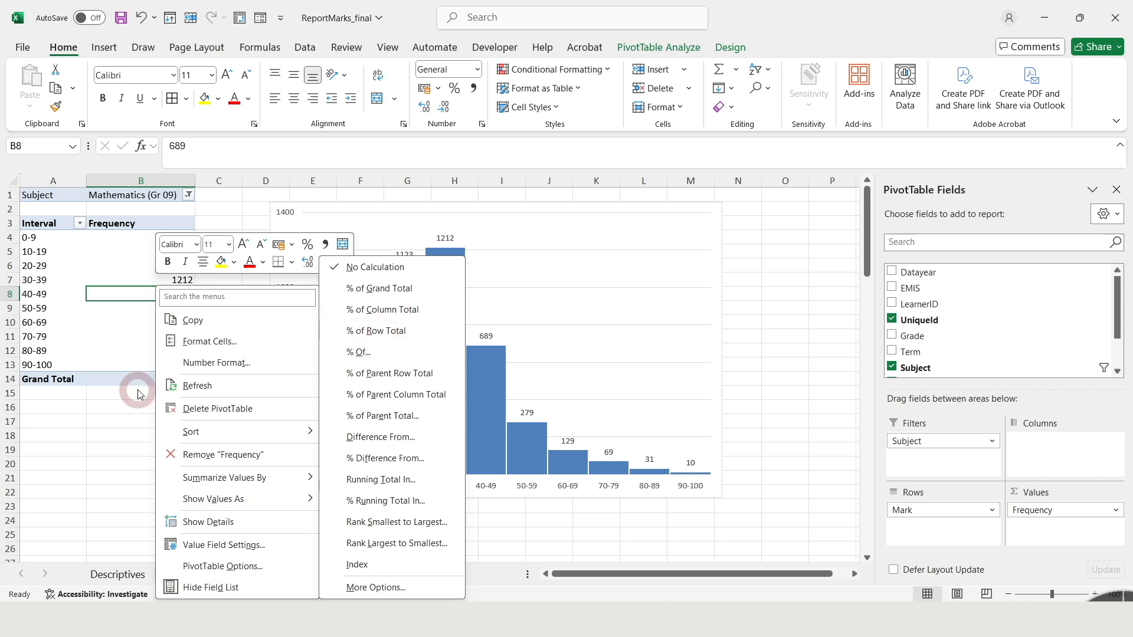
pyautogui.click(79, 439)
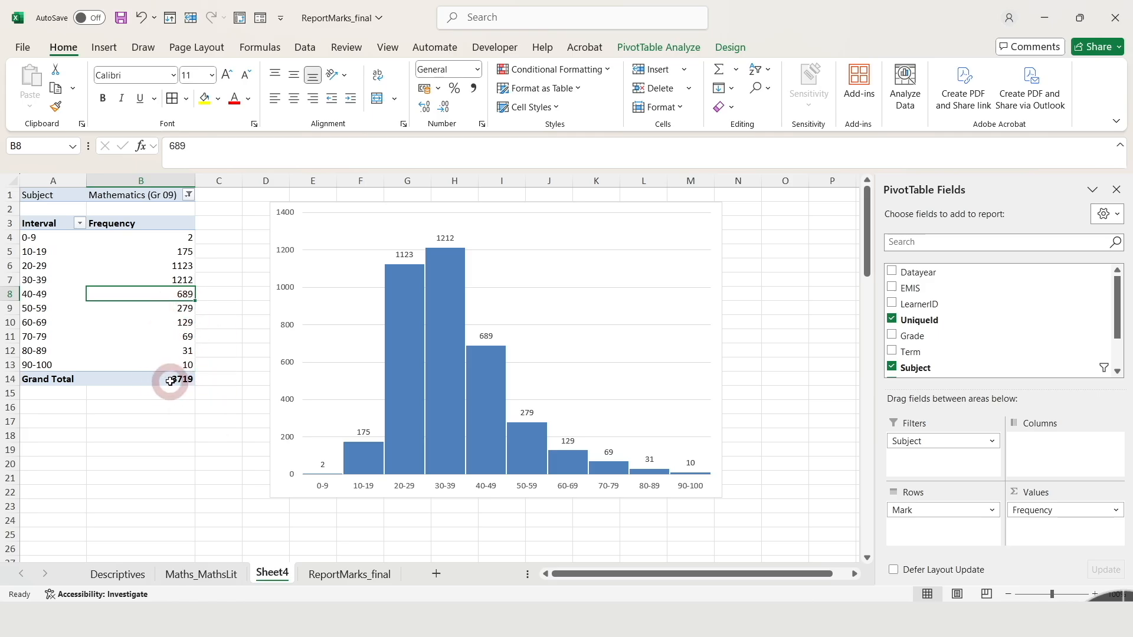
# Show the pivot table's Frequency values as % of Column Total
pyautogui.rightClick(166, 291)
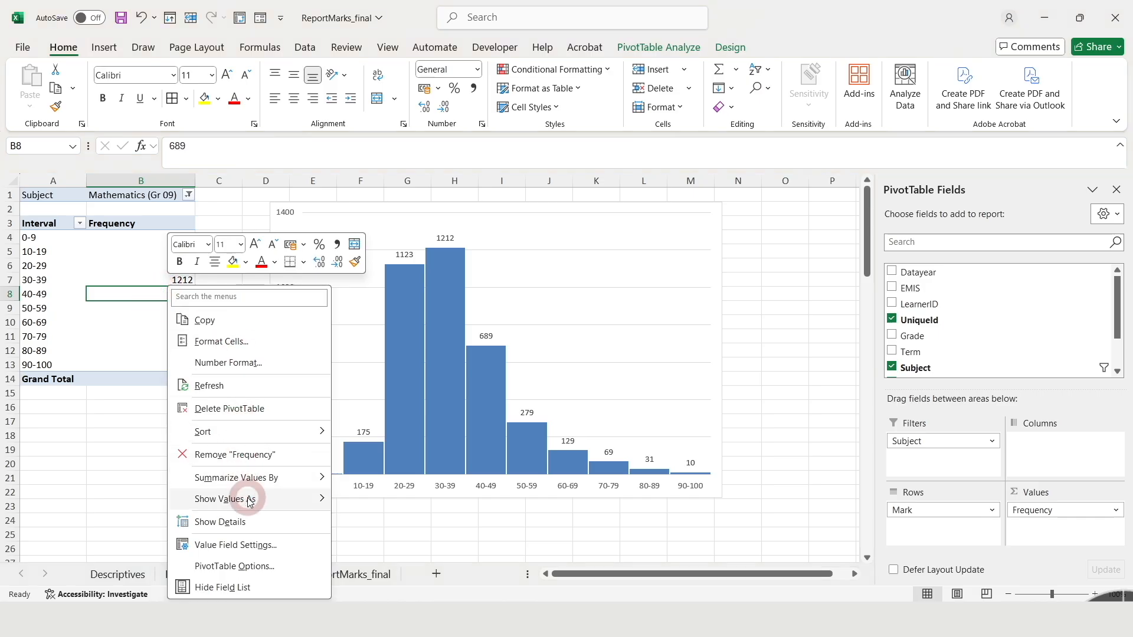
pyautogui.moveTo(242, 499)
pyautogui.click(394, 310)
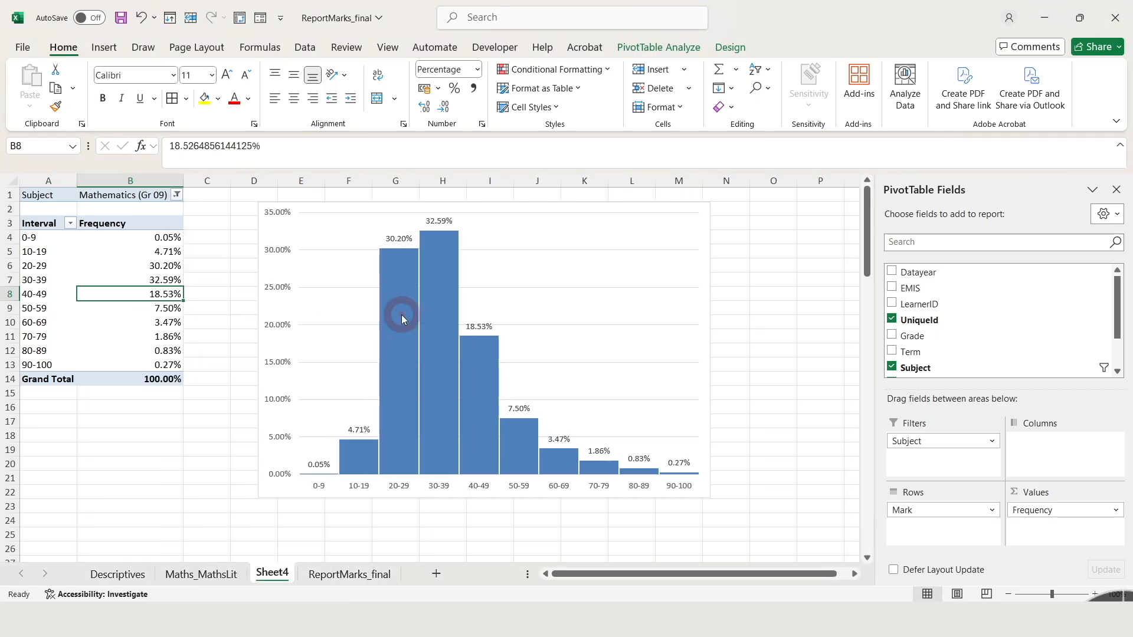
# Reduce the percentages in B4:B14 to one decimal place
pyautogui.moveTo(164, 239); pyautogui.dragTo(147, 377)
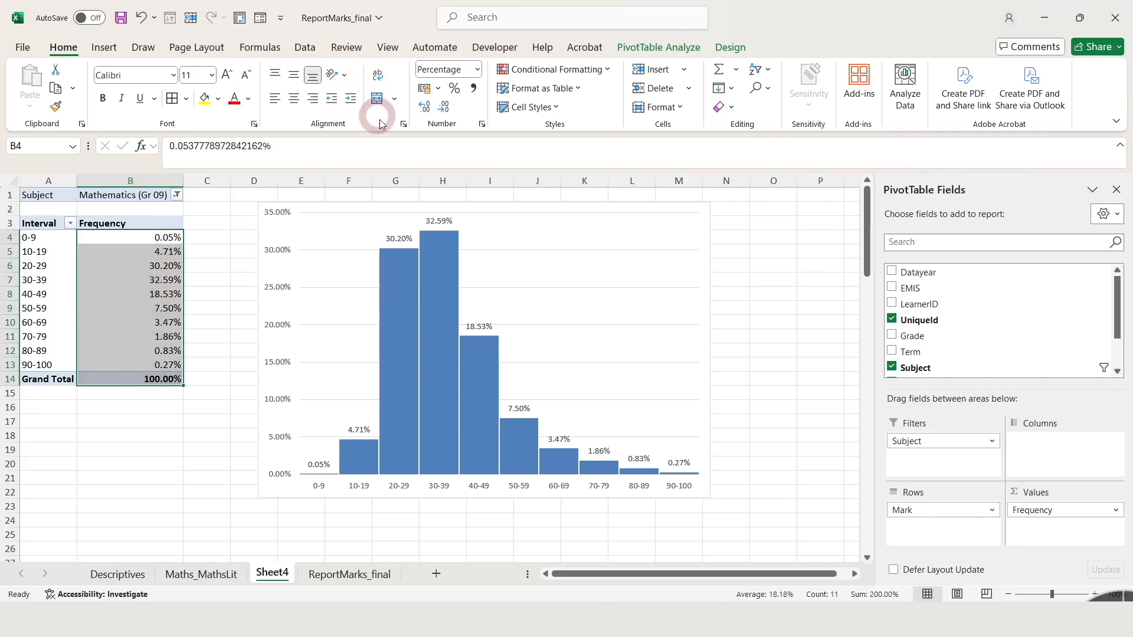
pyautogui.click(447, 112)
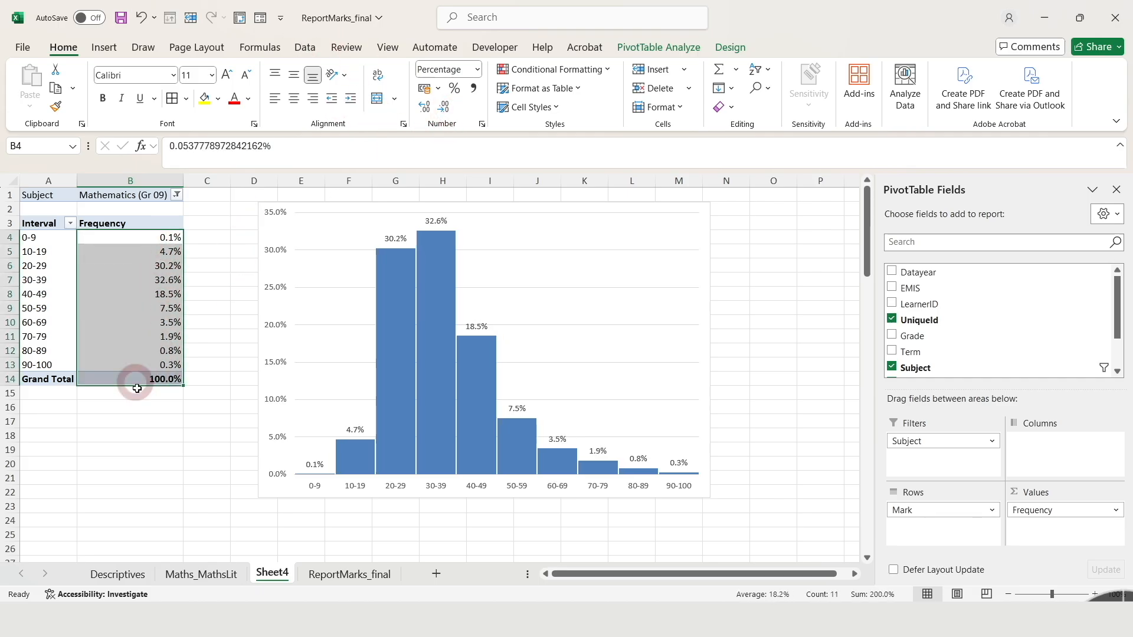
pyautogui.click(133, 334)
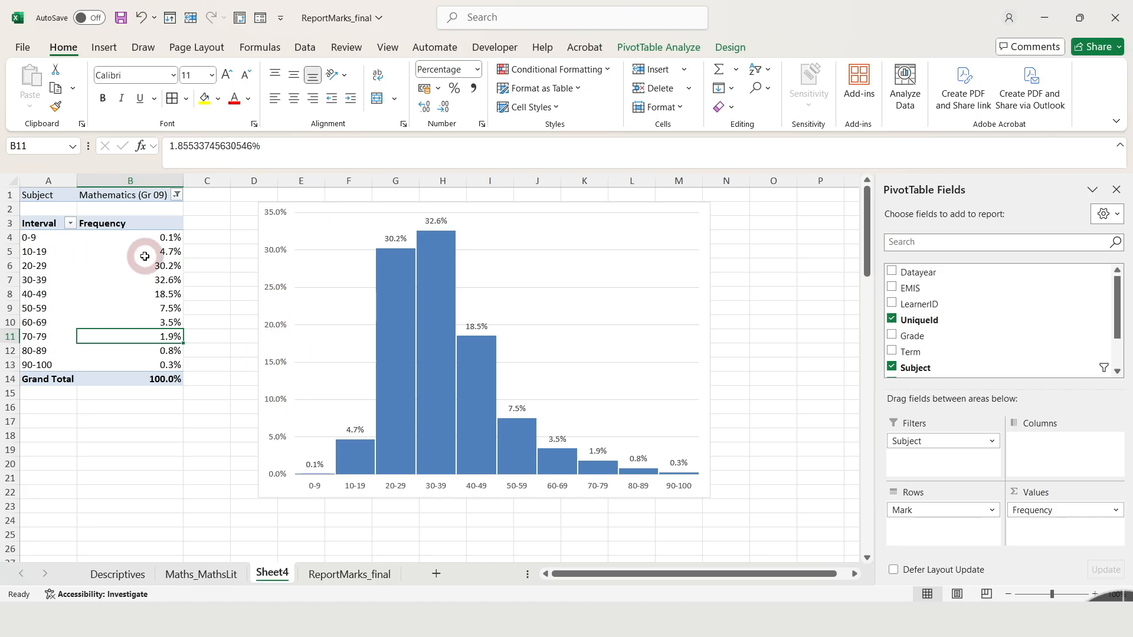
# Rename the Frequency column header in B3 to Relative Frequency
pyautogui.click(130, 223)
pyautogui.click(169, 146)
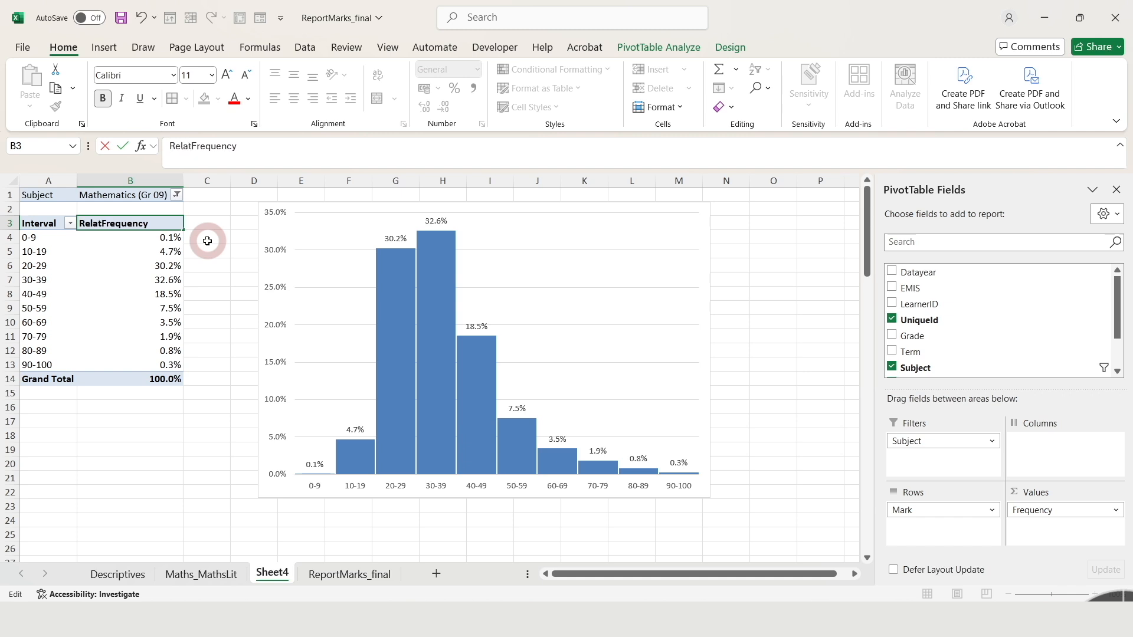
pyautogui.press('Return')
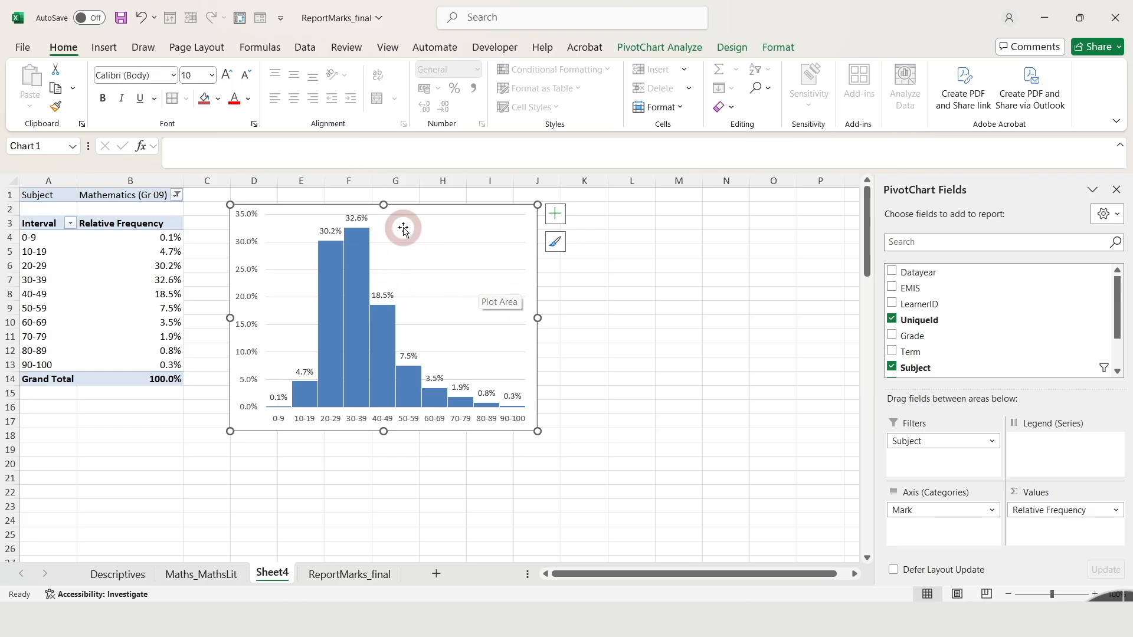
# Enlarge the chart slightly to about row 19 and add the chart title Maths Gr9
pyautogui.moveTo(537, 430); pyautogui.dragTo(555, 454)
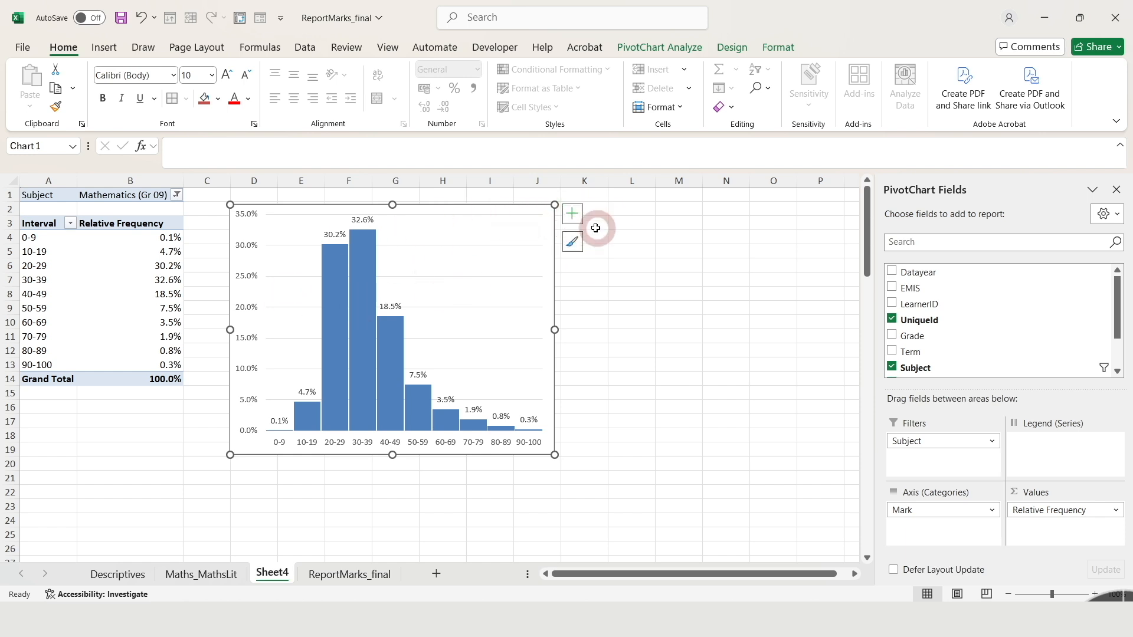
pyautogui.click(573, 217)
pyautogui.click(682, 284)
pyautogui.click(606, 263)
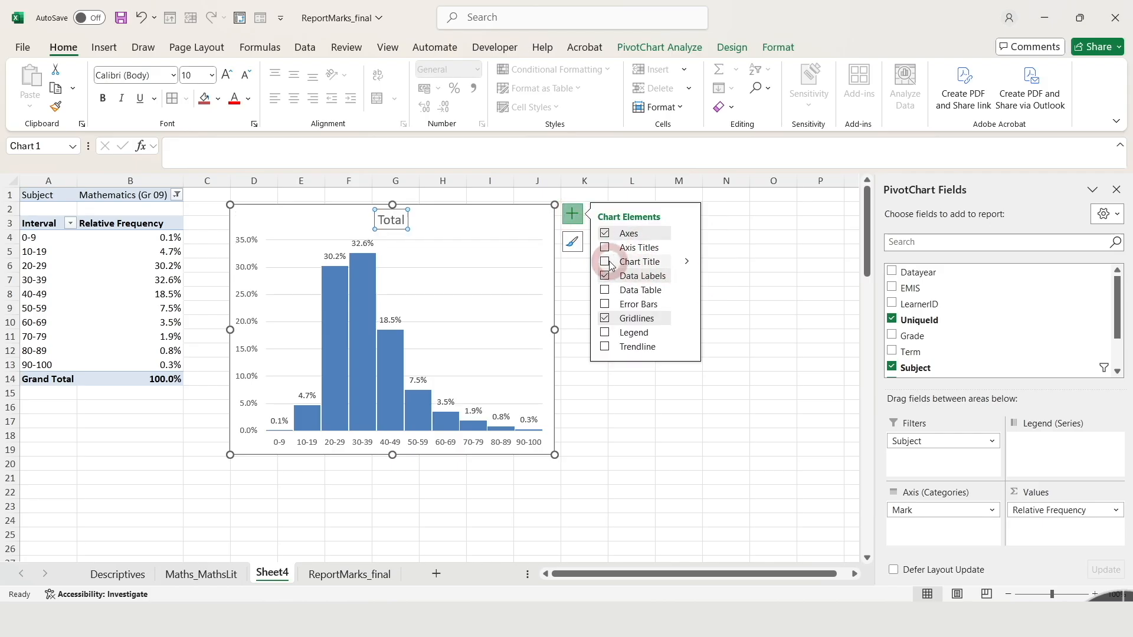
pyautogui.click(394, 219)
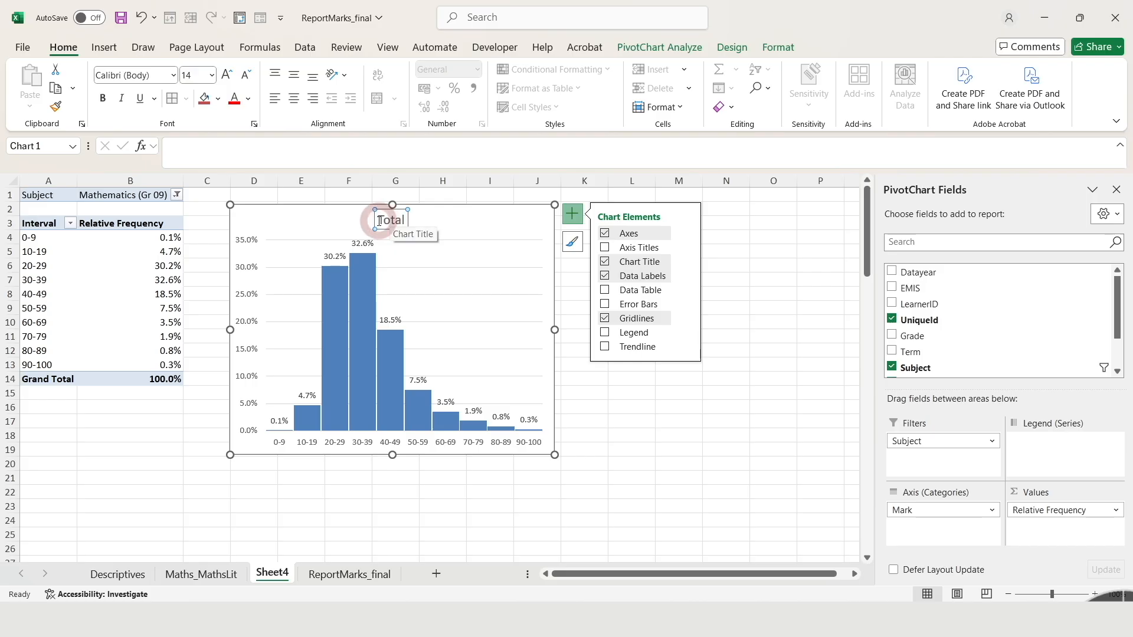
pyautogui.click(380, 220)
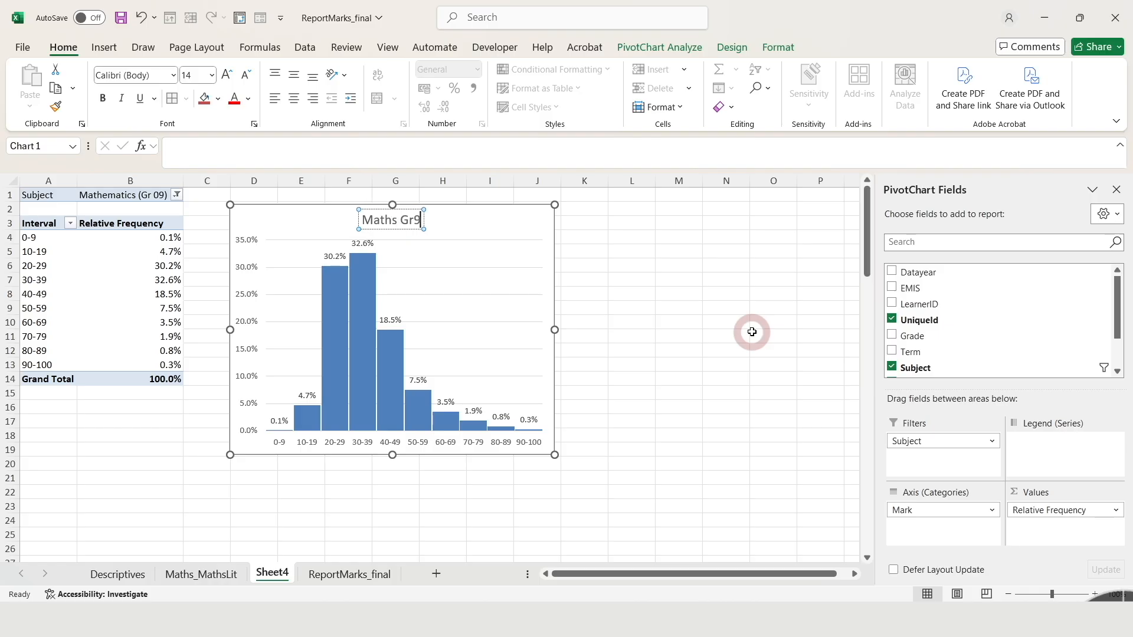
pyautogui.click(632, 294)
# Narrow the titled Maths Gr9 chart slightly, keeping its height
pyautogui.click(549, 328)
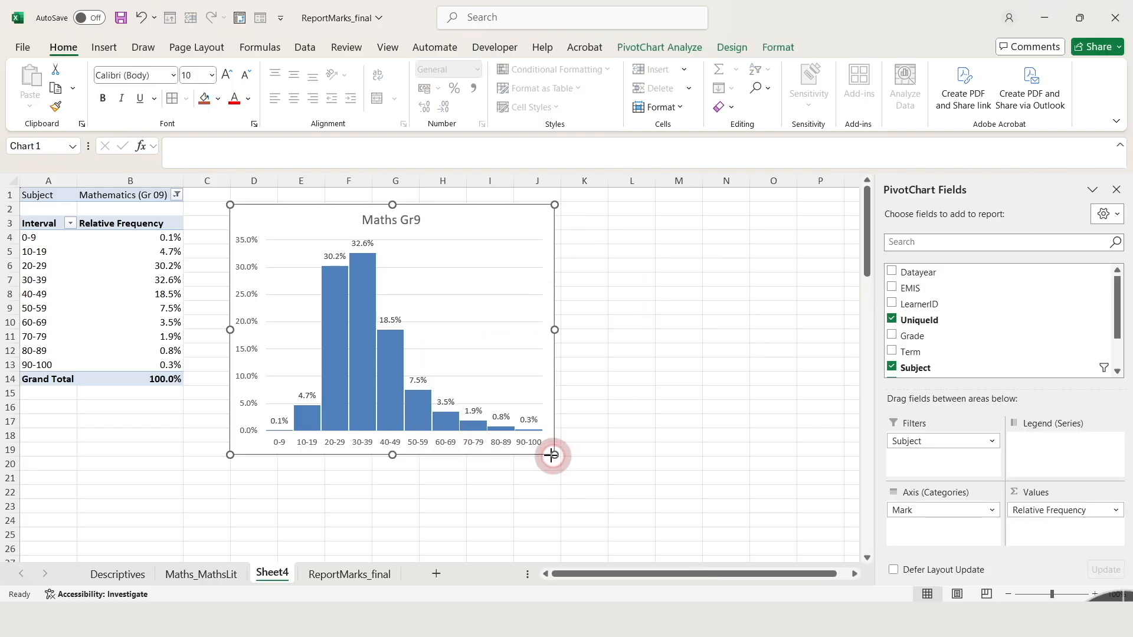
pyautogui.moveTo(552, 455); pyautogui.dragTo(529, 455)
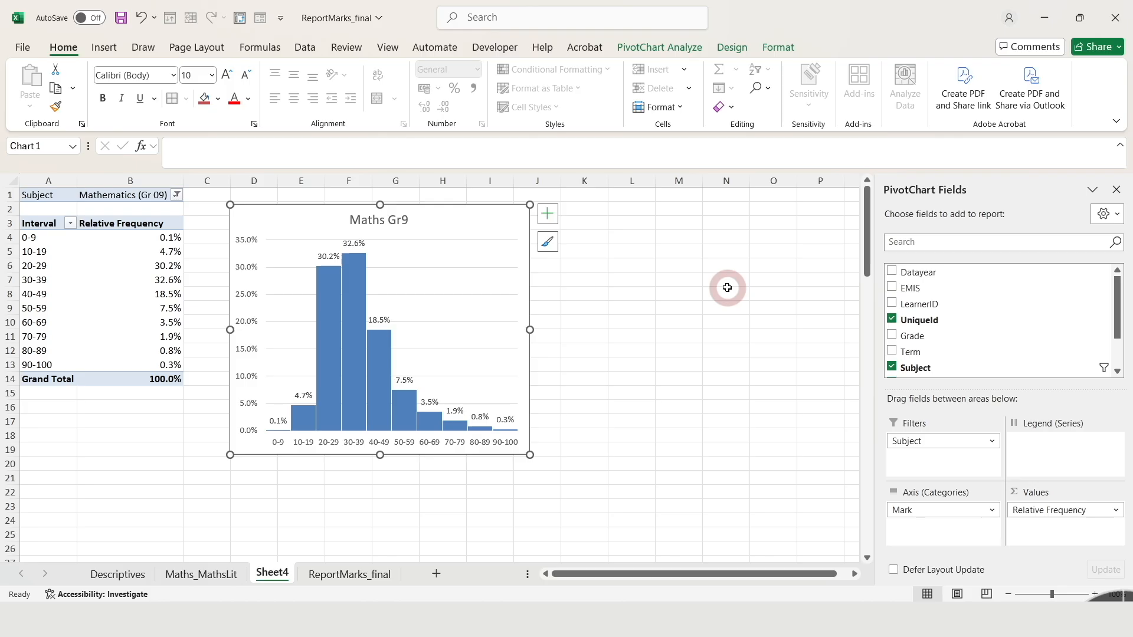
pyautogui.click(126, 198)
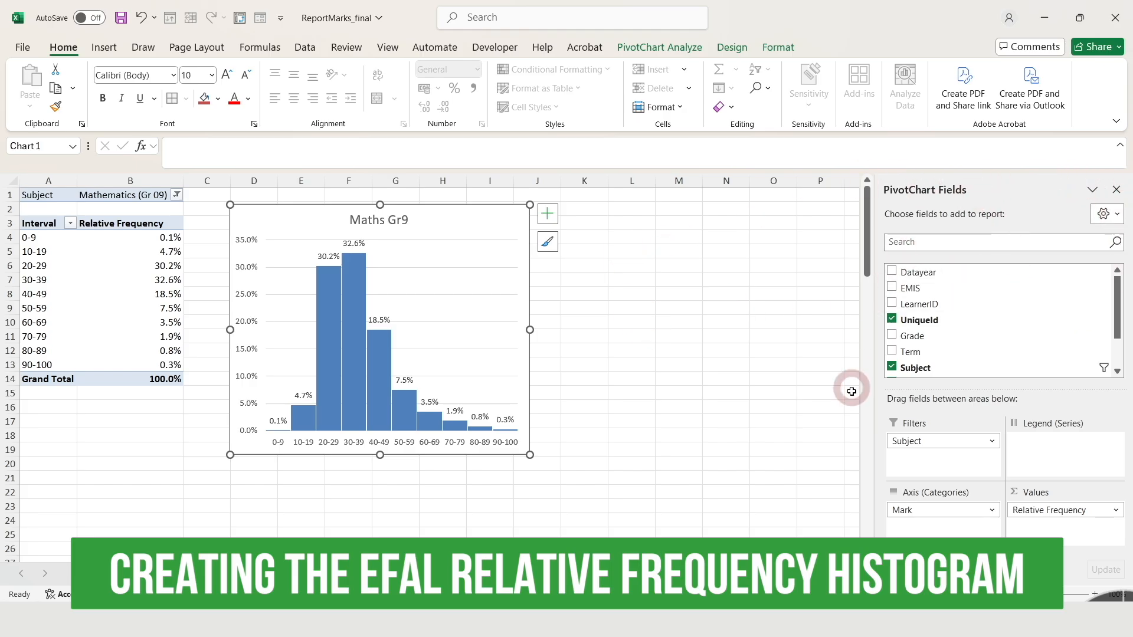
# Copy the Mathematics PivotTable in A1:B14 to M1 and widen column N to fit its contents
pyautogui.click(1119, 195)
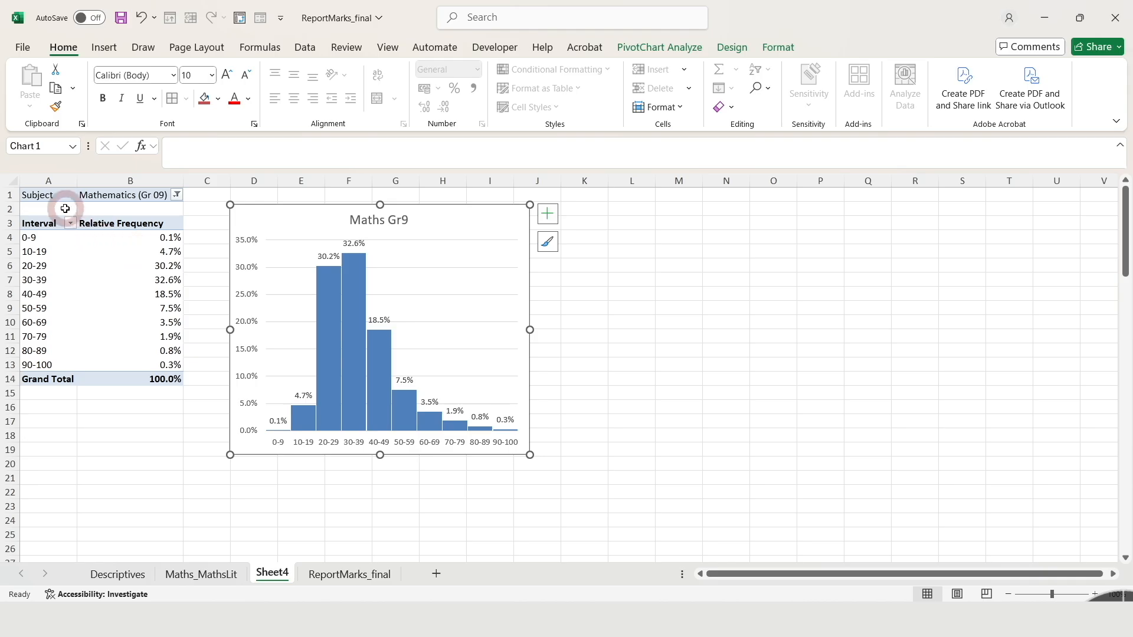
pyautogui.moveTo(33, 195); pyautogui.dragTo(157, 373)
pyautogui.rightClick(183, 333)
pyautogui.click(190, 335)
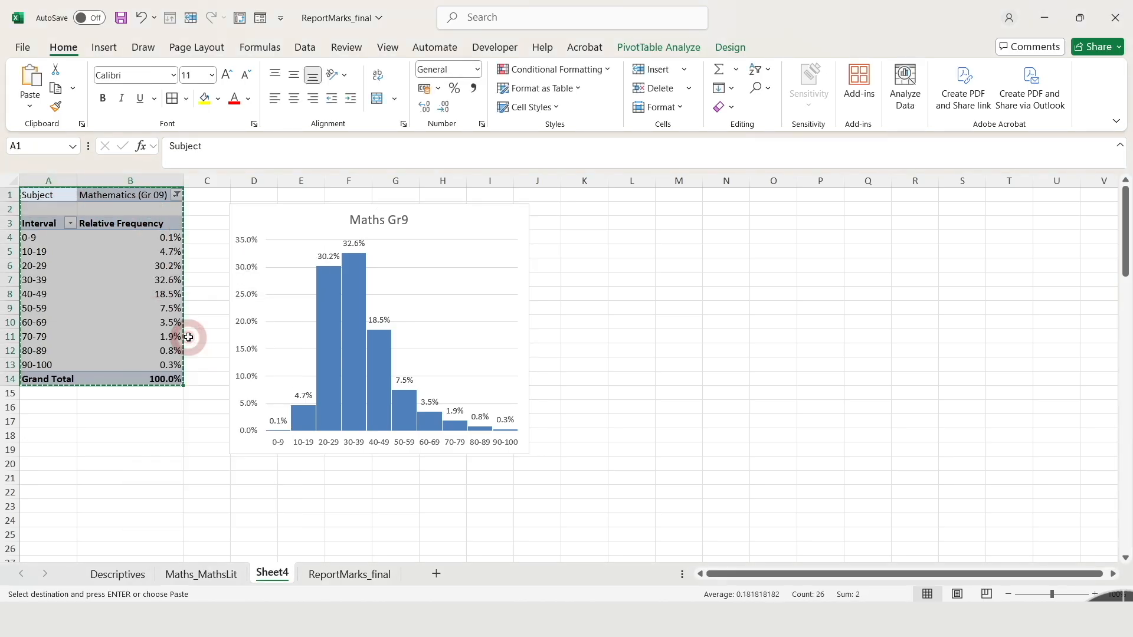
pyautogui.click(676, 199)
pyautogui.rightClick(677, 199)
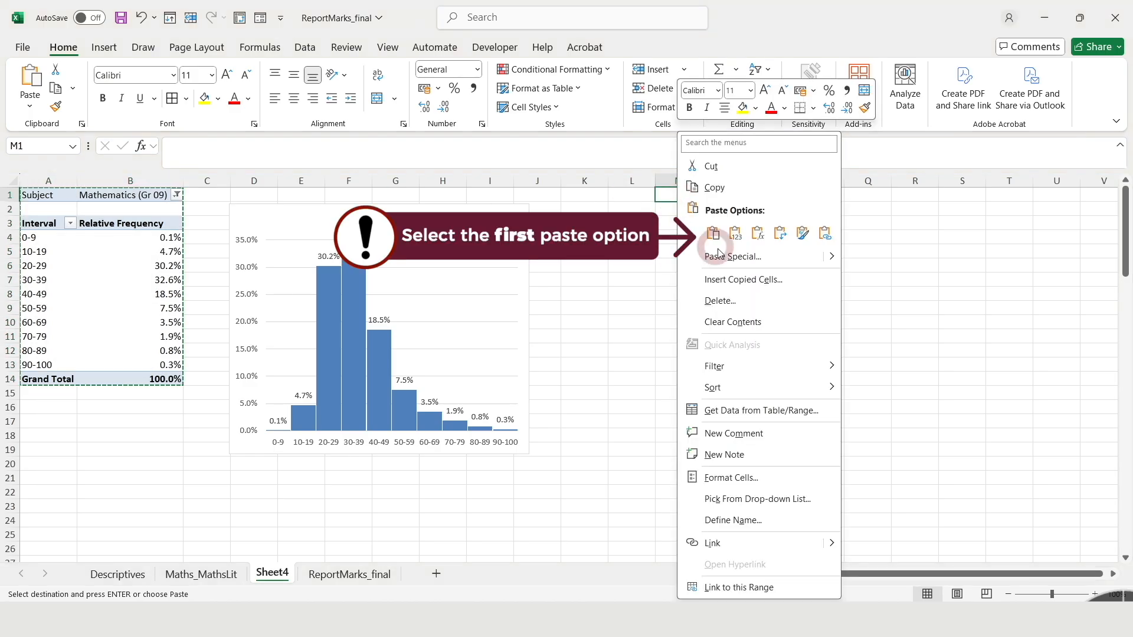
pyautogui.click(726, 230)
pyautogui.moveTo(747, 181); pyautogui.dragTo(816, 183)
pyautogui.click(899, 365)
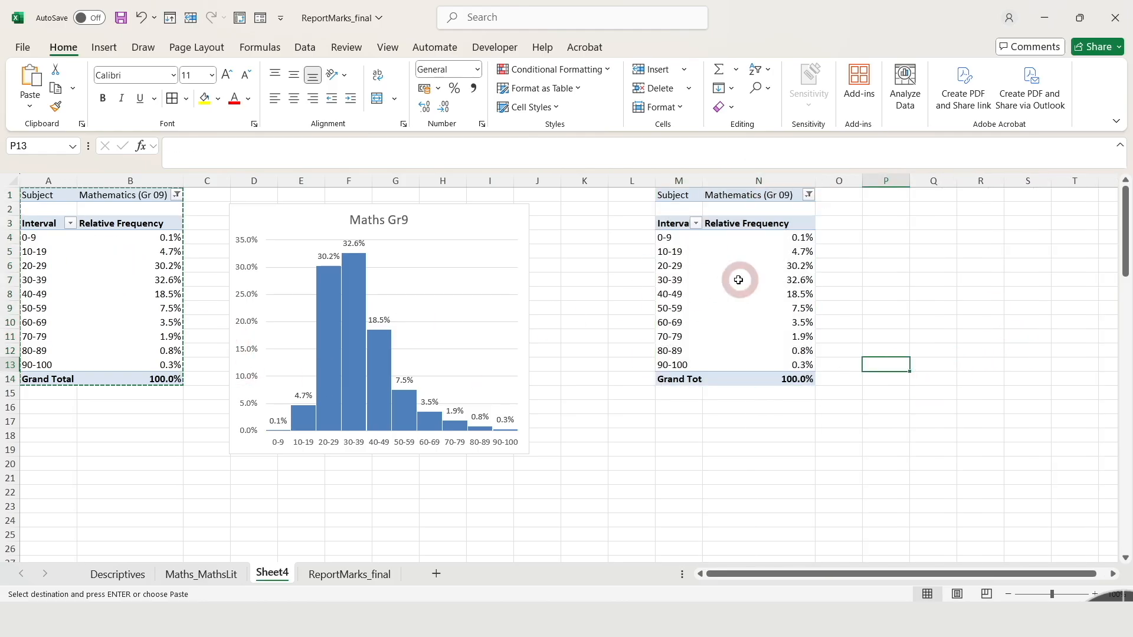
# Filter the copied PivotTable's Subject to English First Additional Language (Gr 09) and narrow column N
pyautogui.click(737, 308)
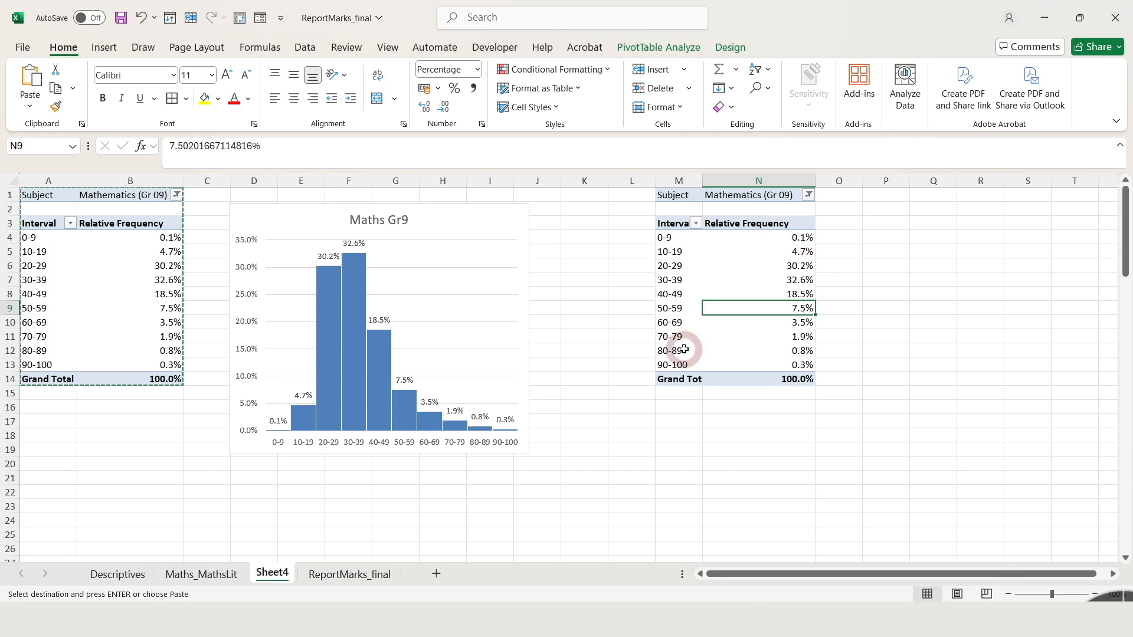
pyautogui.click(809, 196)
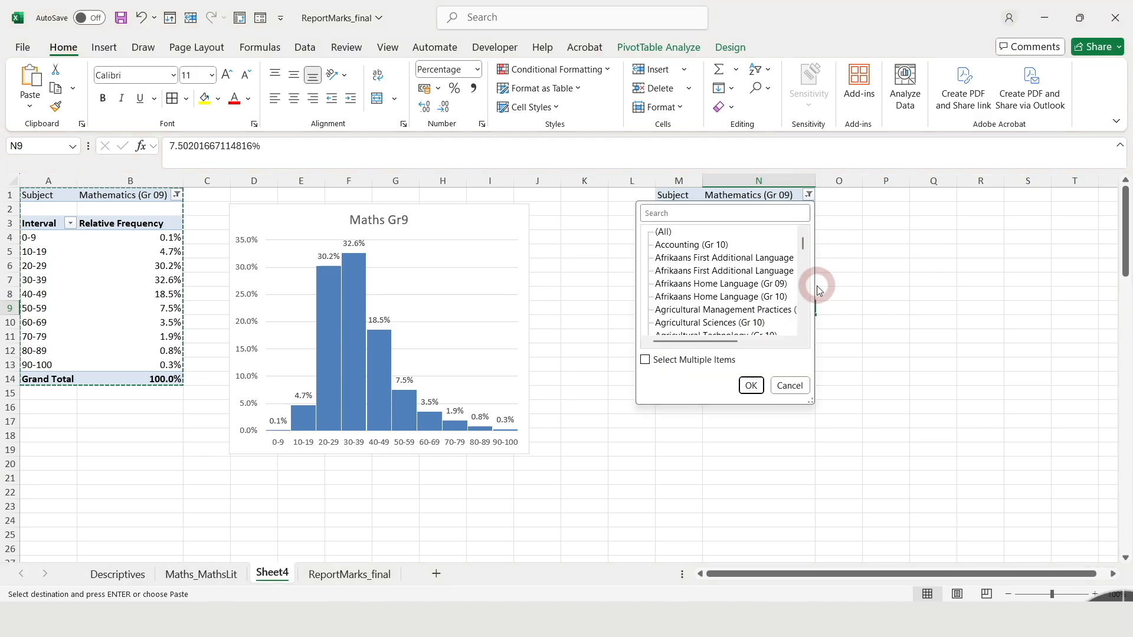
pyautogui.click(805, 304)
pyautogui.click(807, 302)
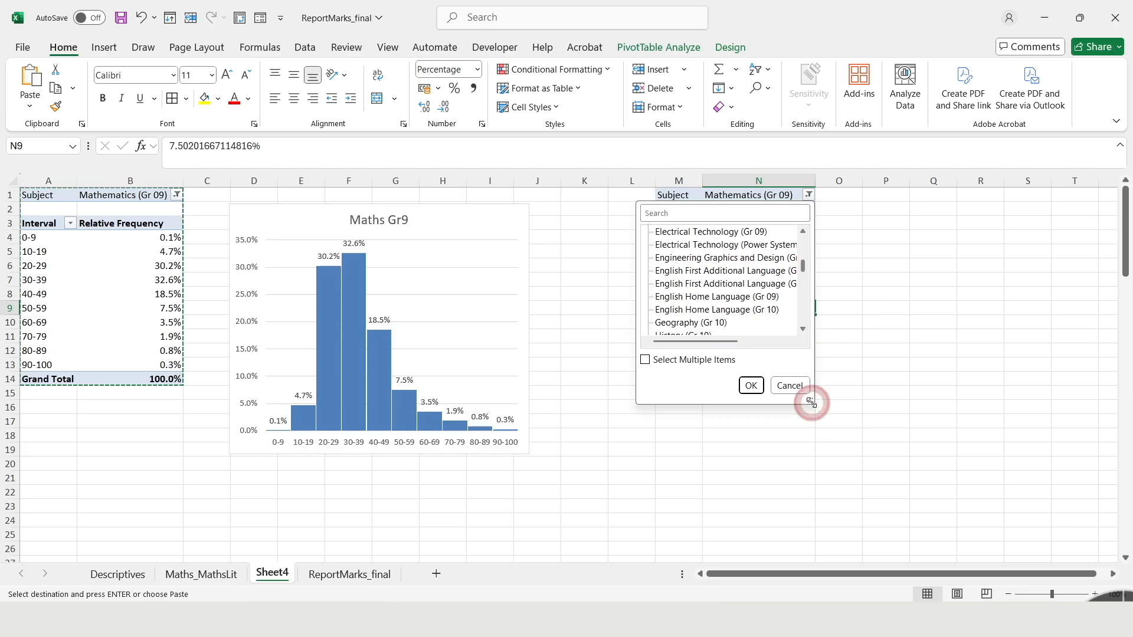
pyautogui.moveTo(811, 403); pyautogui.dragTo(865, 427)
pyautogui.click(708, 270)
pyautogui.click(806, 413)
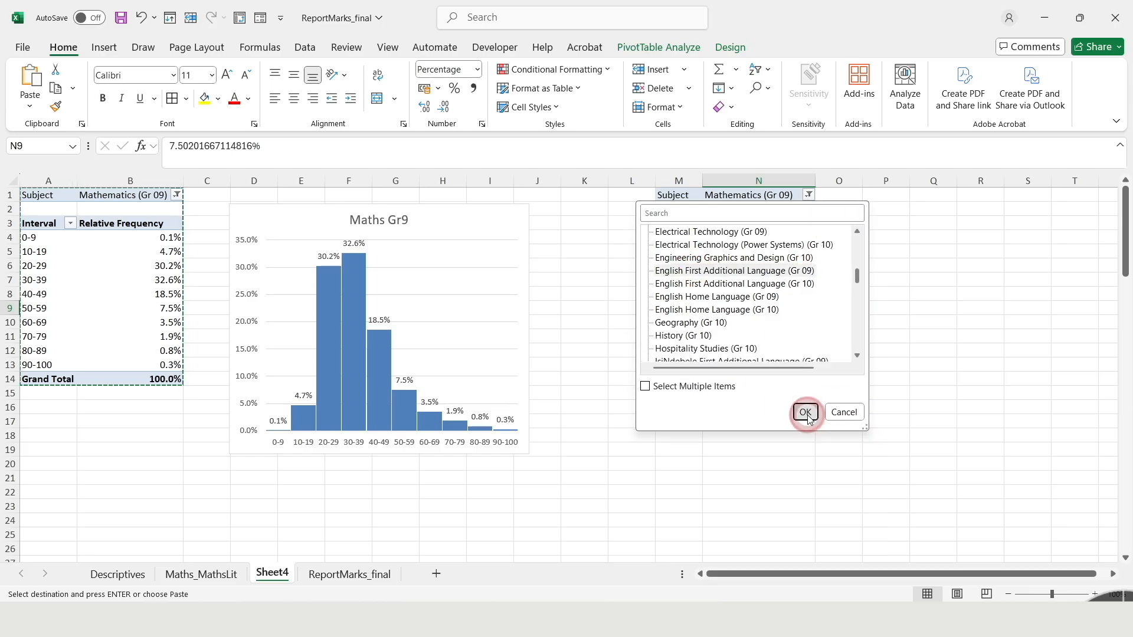
pyautogui.moveTo(899, 180); pyautogui.dragTo(829, 295)
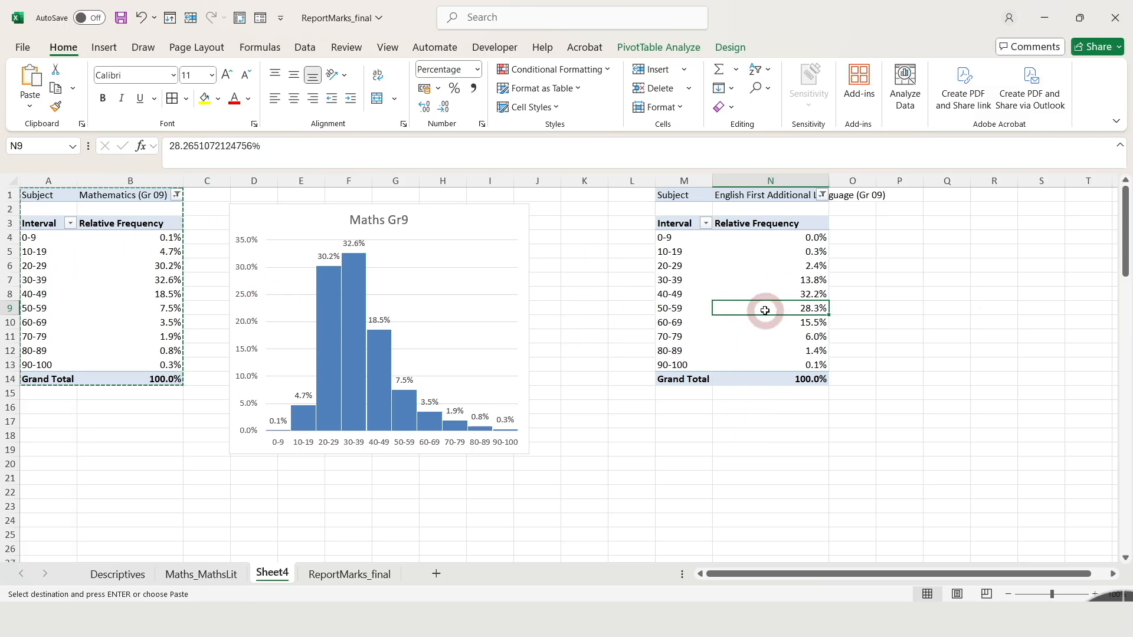
# Insert a clustered column chart from the English PivotTable and fit it beside the table, about columns O to T
pyautogui.click(103, 47)
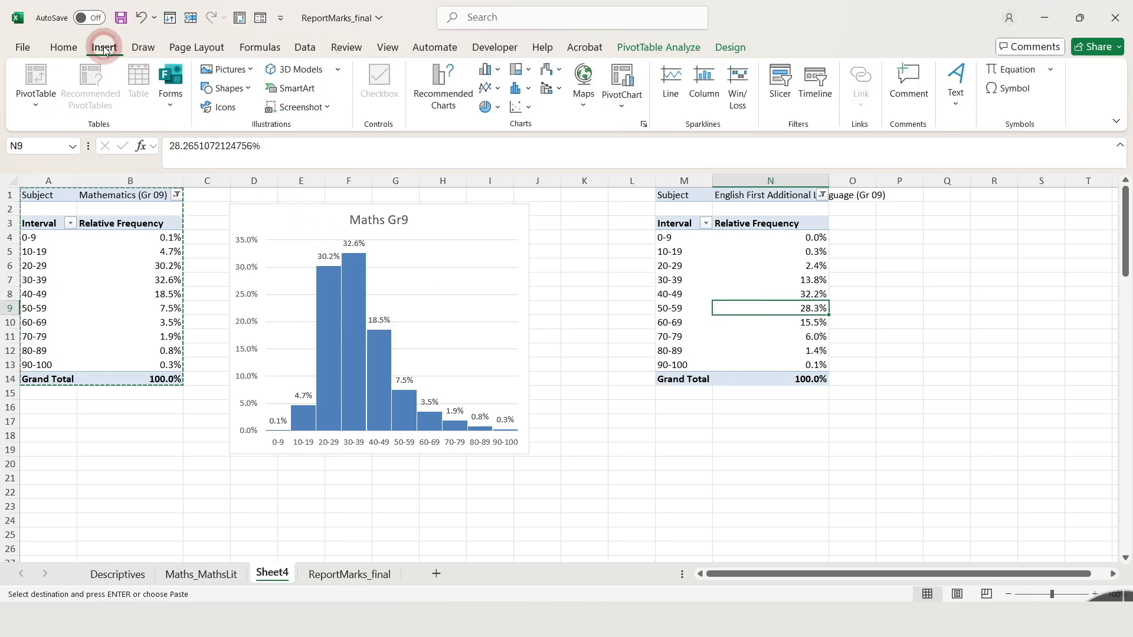
pyautogui.click(497, 69)
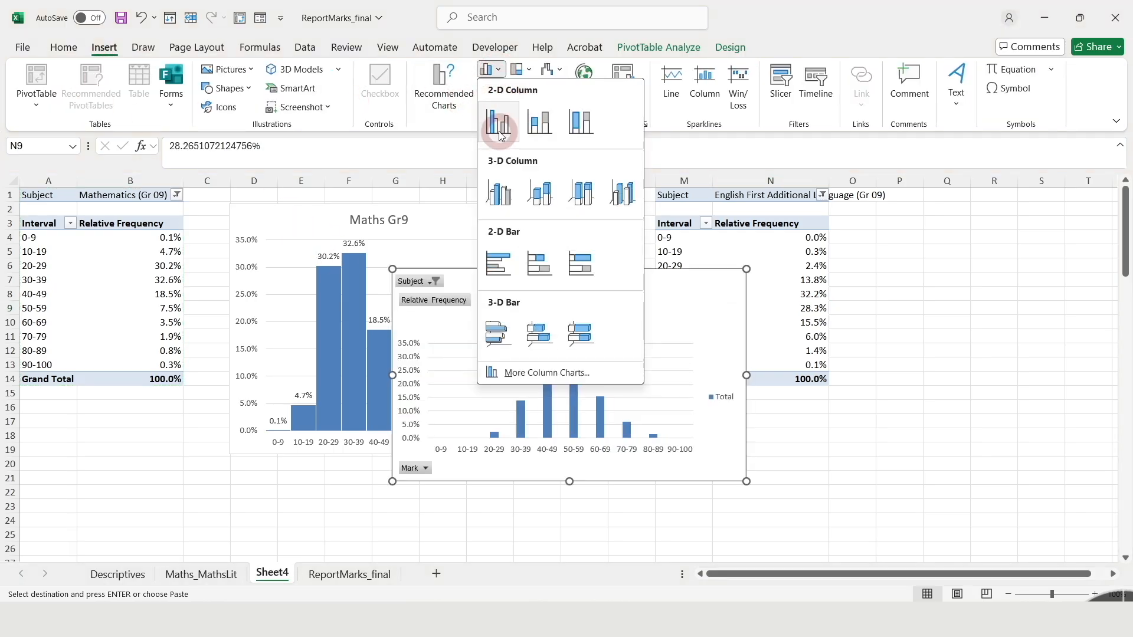
pyautogui.click(500, 128)
pyautogui.click(629, 268)
pyautogui.moveTo(631, 278); pyautogui.dragTo(968, 273)
pyautogui.moveTo(1070, 578); pyautogui.dragTo(1084, 576)
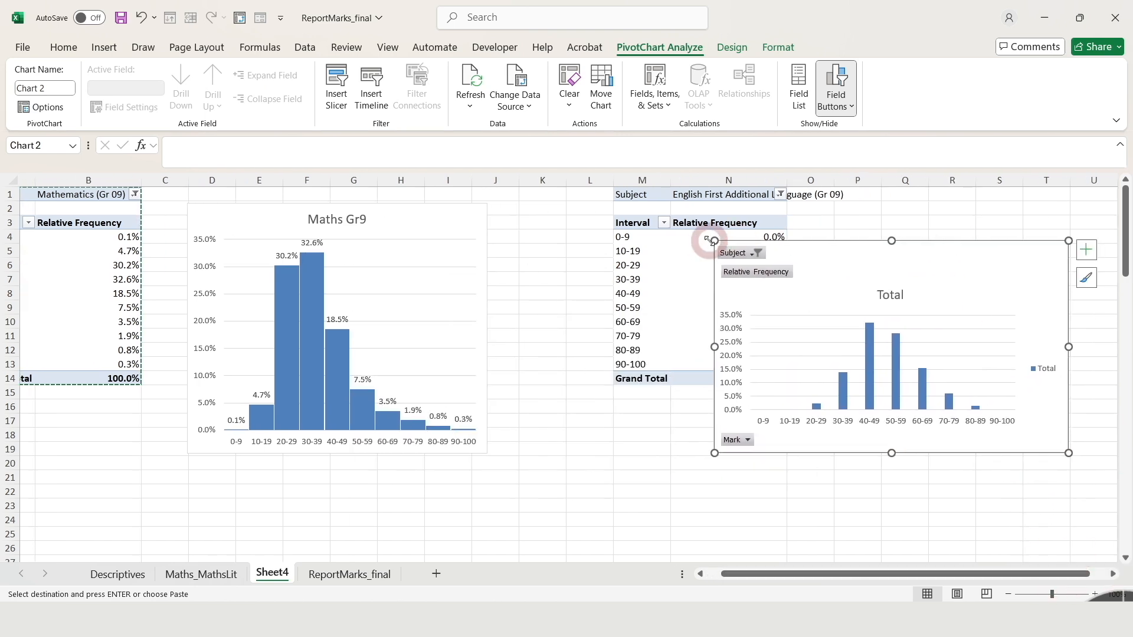
pyautogui.moveTo(714, 241); pyautogui.dragTo(809, 203)
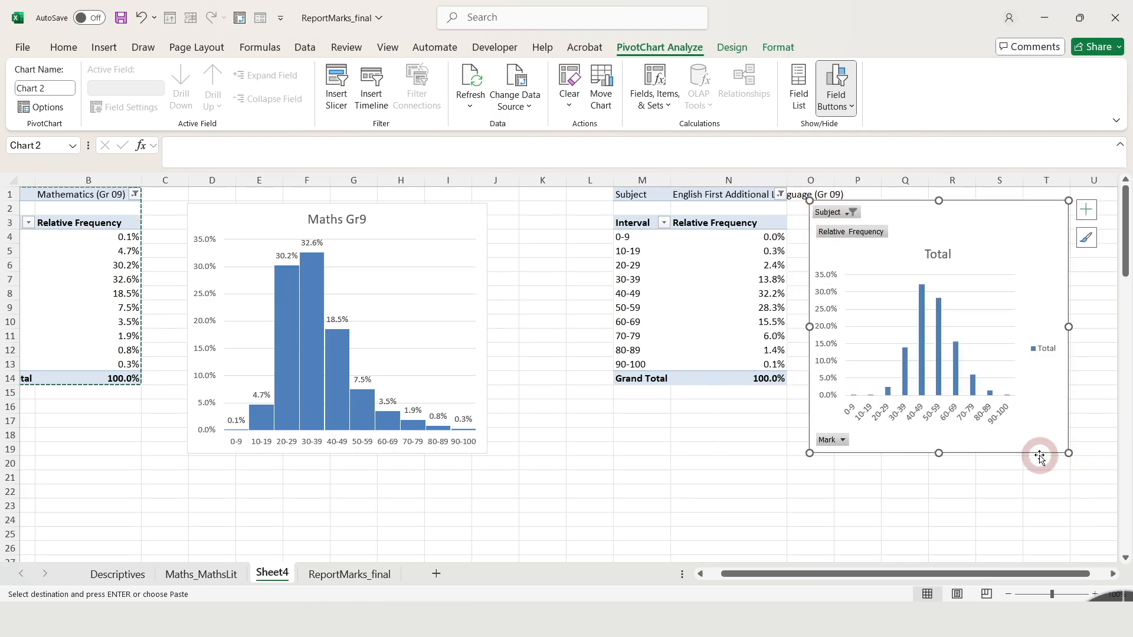
pyautogui.moveTo(1039, 454); pyautogui.dragTo(1047, 484)
# Clear all field buttons and the legend from the new chart and title it EFAL
pyautogui.rightClick(850, 243)
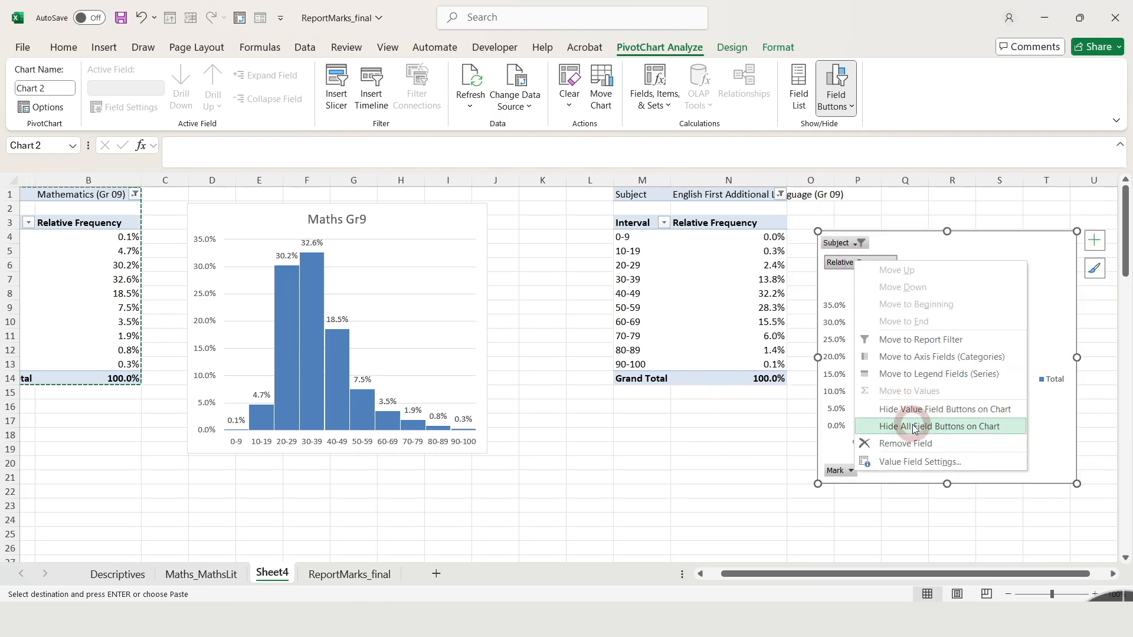
pyautogui.click(898, 424)
pyautogui.click(1052, 370)
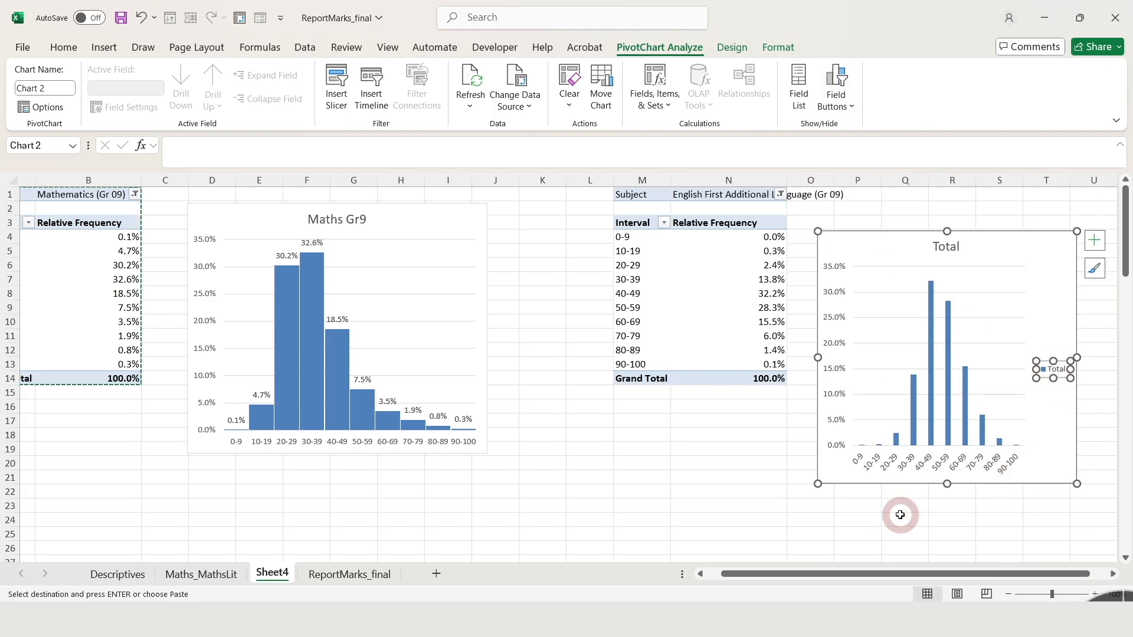
pyautogui.press('Delete')
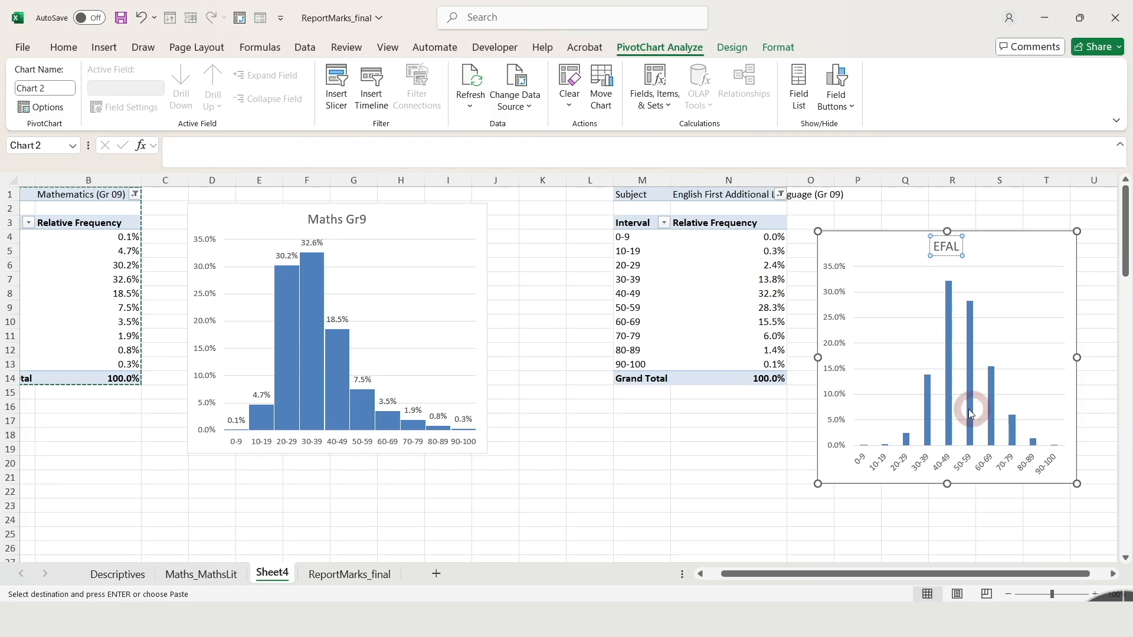
pyautogui.rightClick(979, 472)
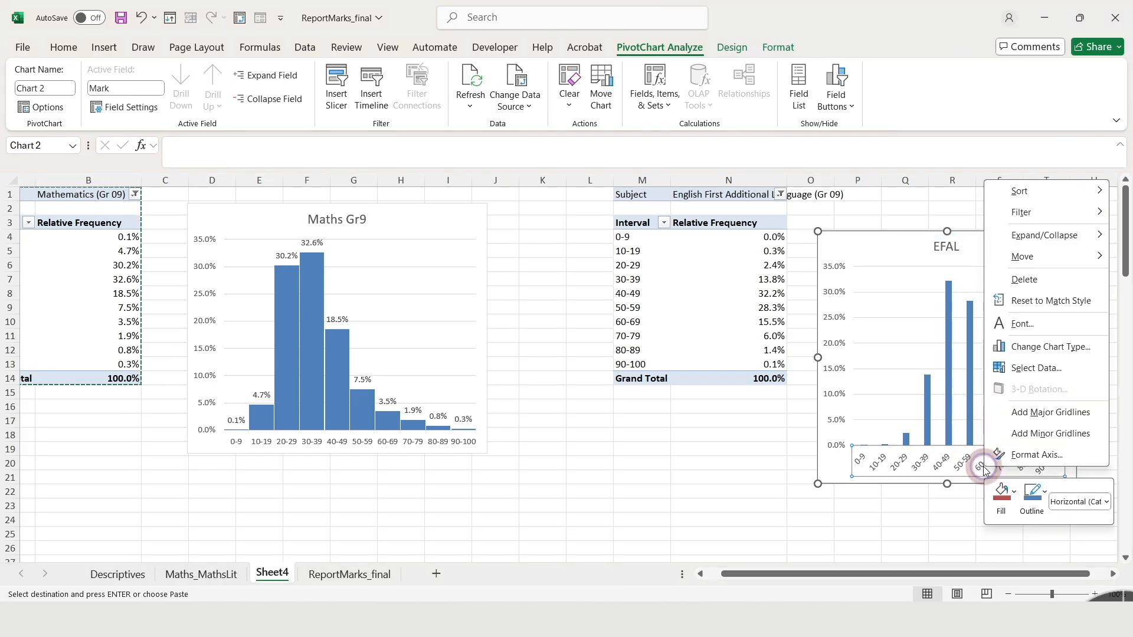
pyautogui.click(1037, 455)
pyautogui.click(761, 477)
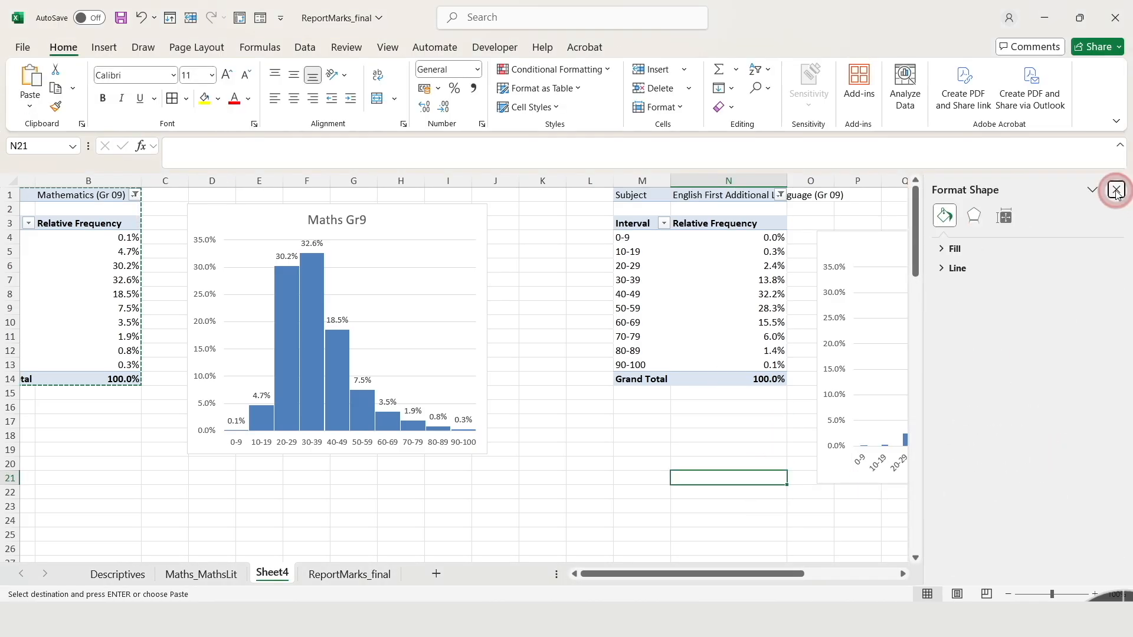
pyautogui.click(1115, 189)
# Set the gap width of the EFAL chart's columns to 3% so they form a histogram
pyautogui.click(946, 399)
pyautogui.rightClick(949, 394)
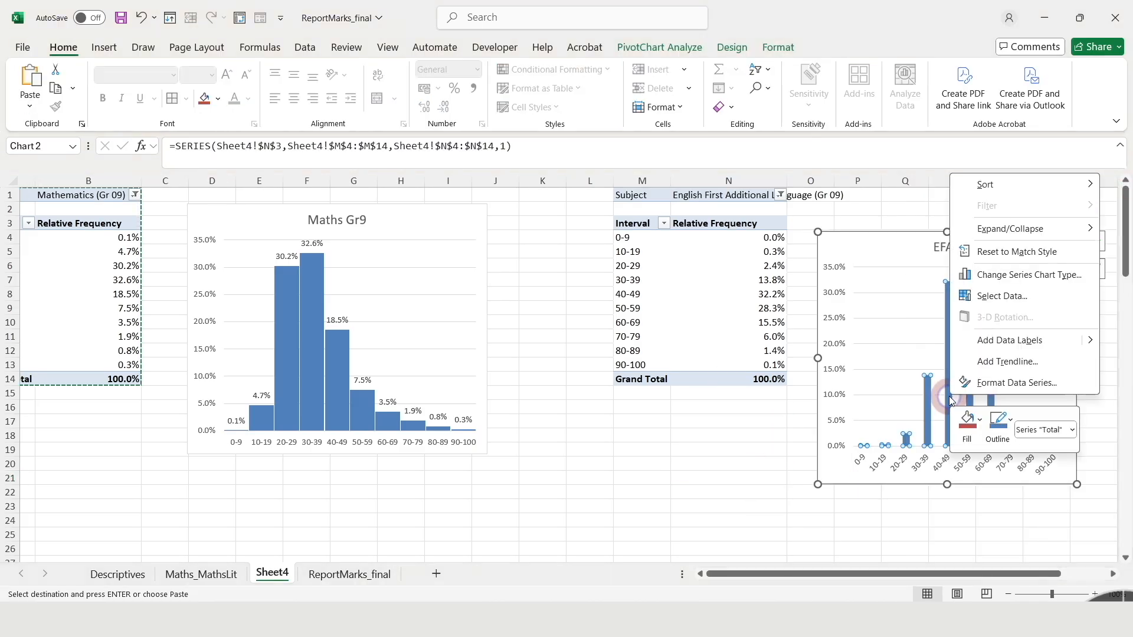
pyautogui.click(1015, 390)
pyautogui.click(1083, 381)
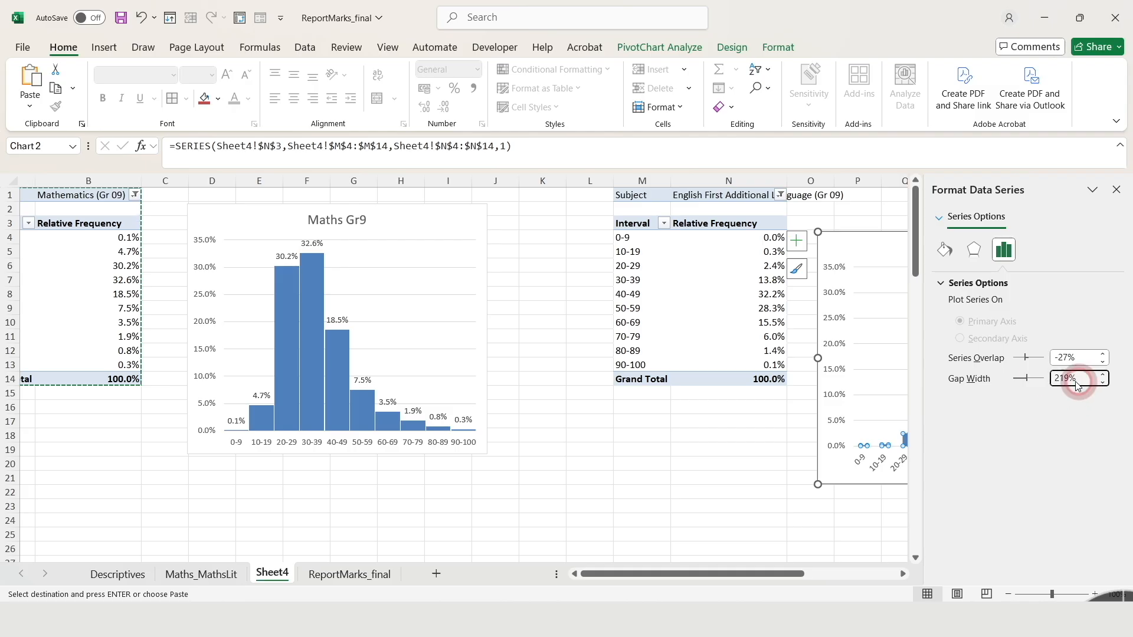
pyautogui.moveTo(1075, 383); pyautogui.dragTo(1041, 457)
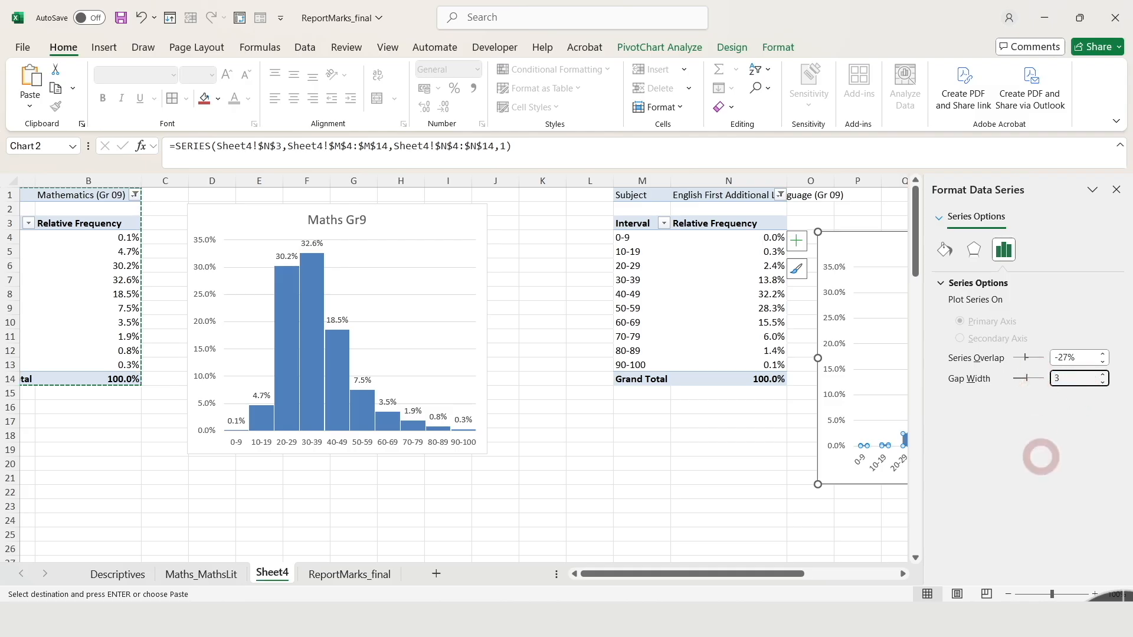
pyautogui.click(1116, 190)
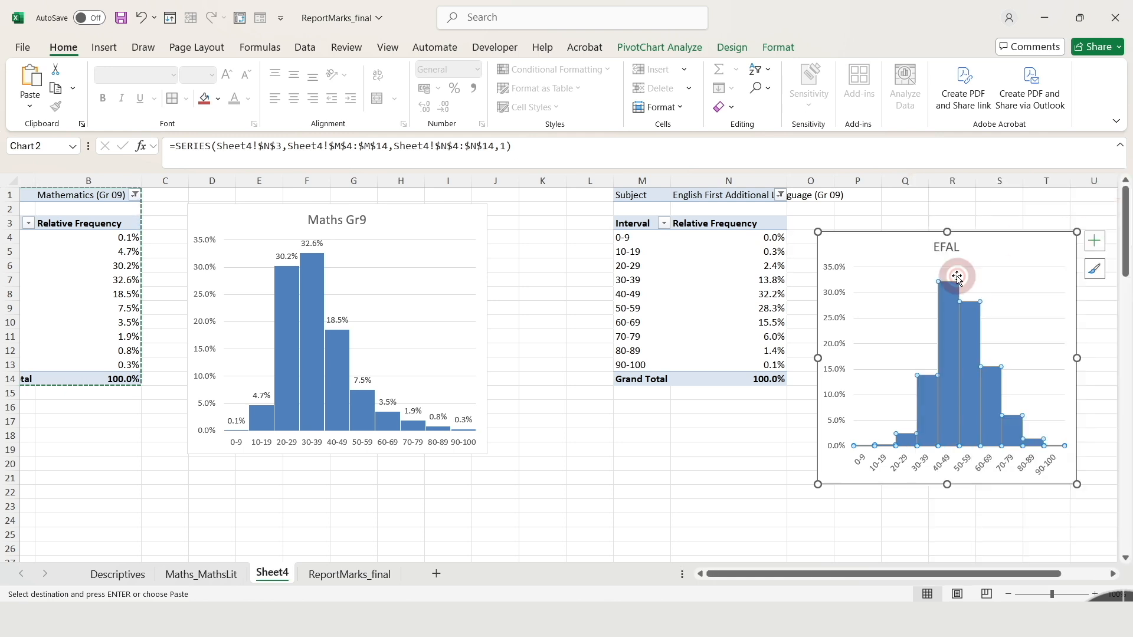
# Move the EFAL histogram underneath the Maths Gr9 histogram, starting at about row 20
pyautogui.click(923, 228)
pyautogui.moveTo(1044, 210); pyautogui.dragTo(662, 360)
pyautogui.moveTo(818, 577); pyautogui.dragTo(797, 578)
pyautogui.moveTo(1126, 230); pyautogui.dragTo(1128, 255)
pyautogui.moveTo(716, 222); pyautogui.dragTo(479, 331)
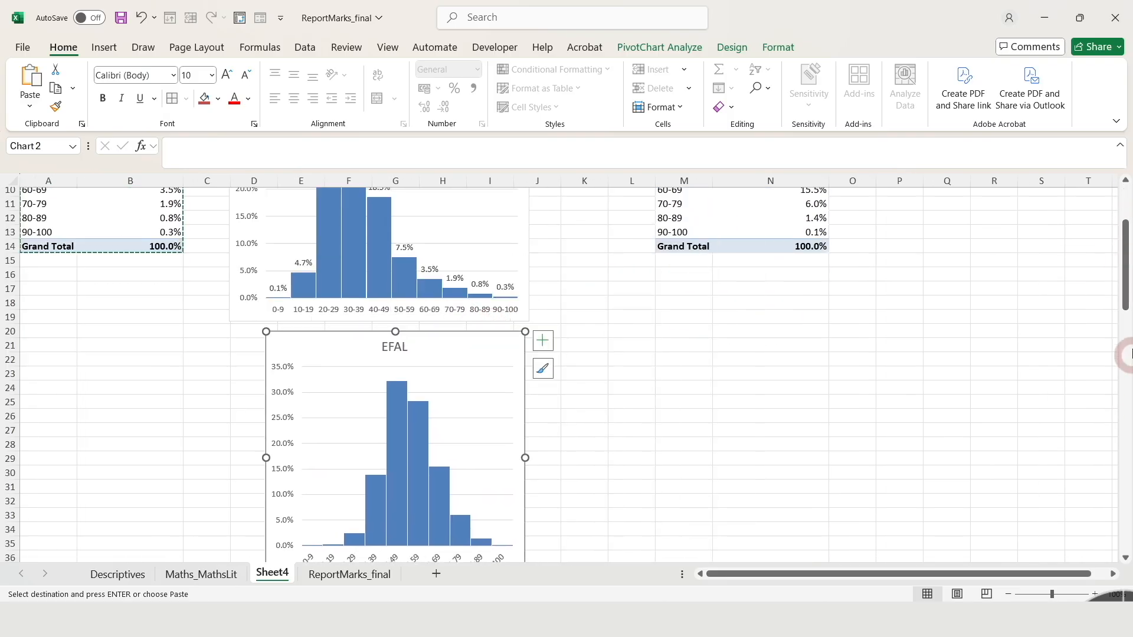
# Shrink the Maths Gr9 chart and fit the EFAL chart directly beneath it at a similar width, stacking both within rows 1 to 26
pyautogui.click(511, 311)
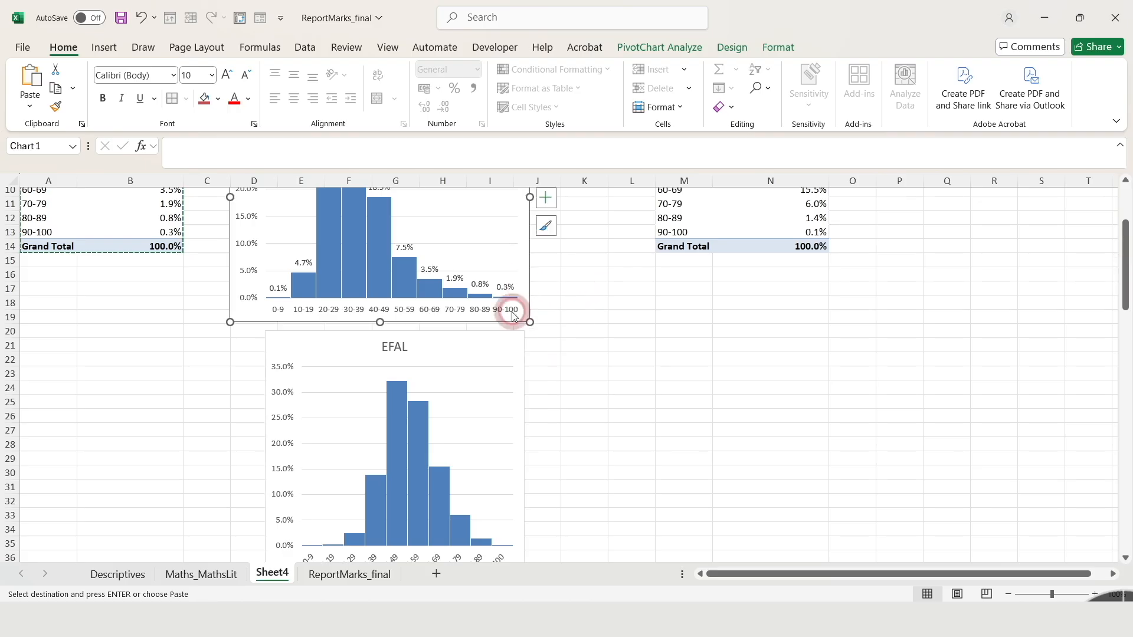
pyautogui.moveTo(530, 322); pyautogui.dragTo(519, 272)
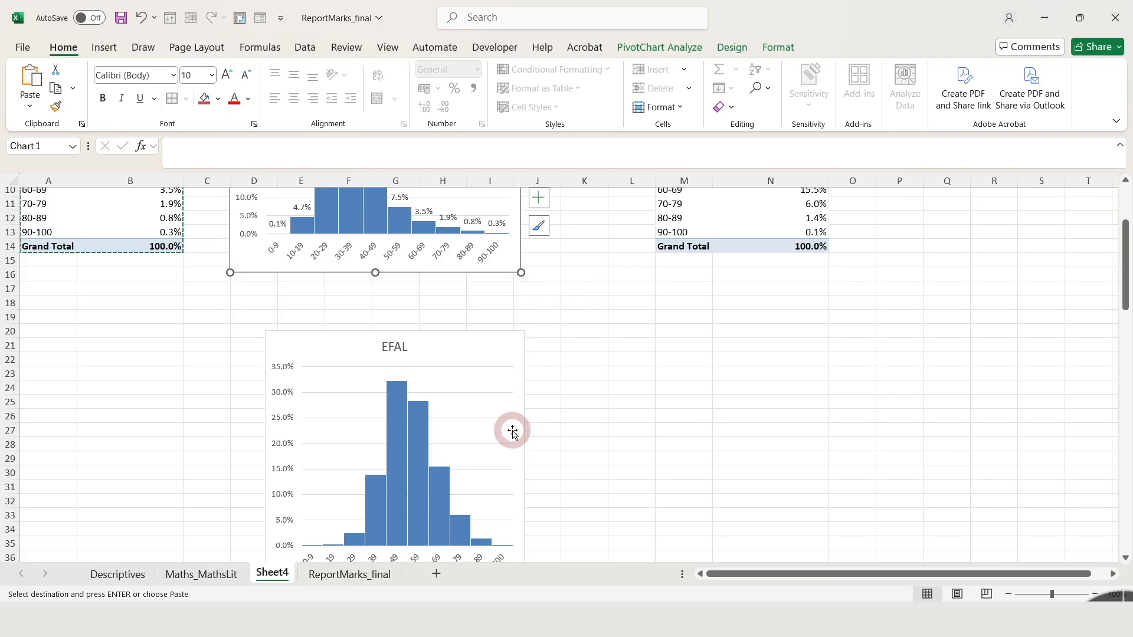
pyautogui.click(515, 430)
pyautogui.moveTo(523, 429); pyautogui.dragTo(488, 374)
pyautogui.moveTo(486, 530); pyautogui.dragTo(522, 505)
pyautogui.click(628, 486)
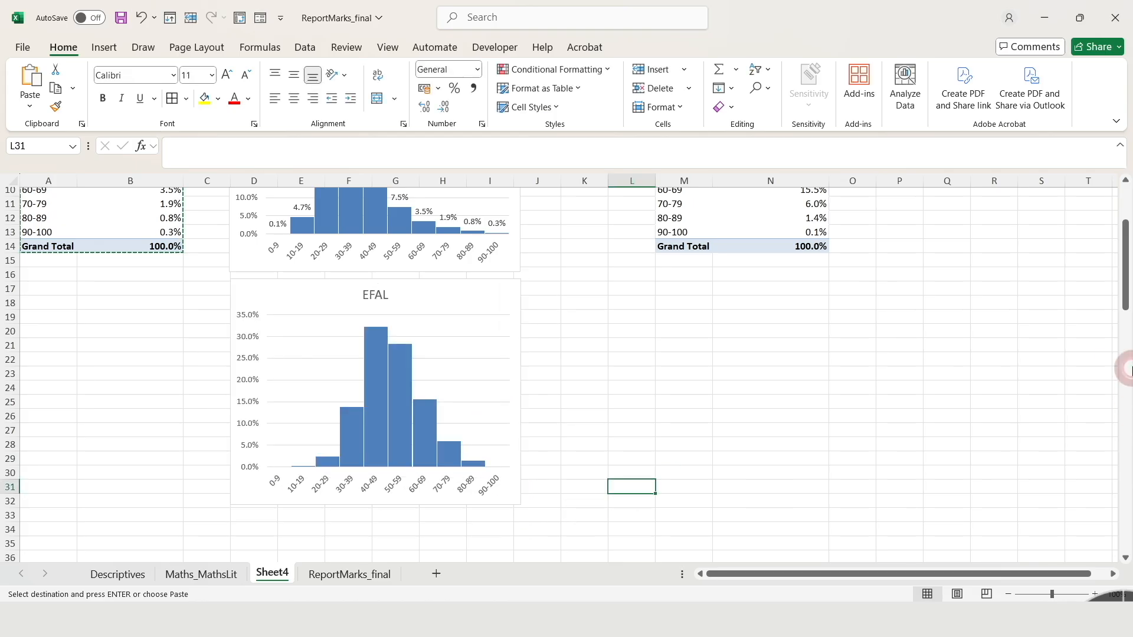
pyautogui.moveTo(1127, 284); pyautogui.dragTo(1126, 262)
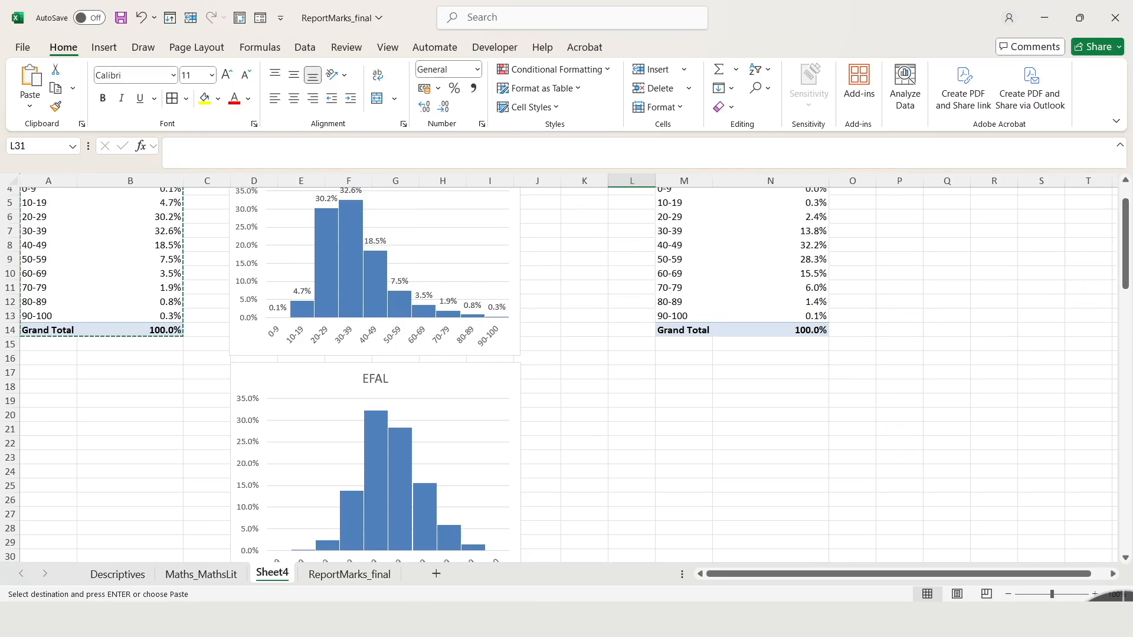
pyautogui.click(742, 445)
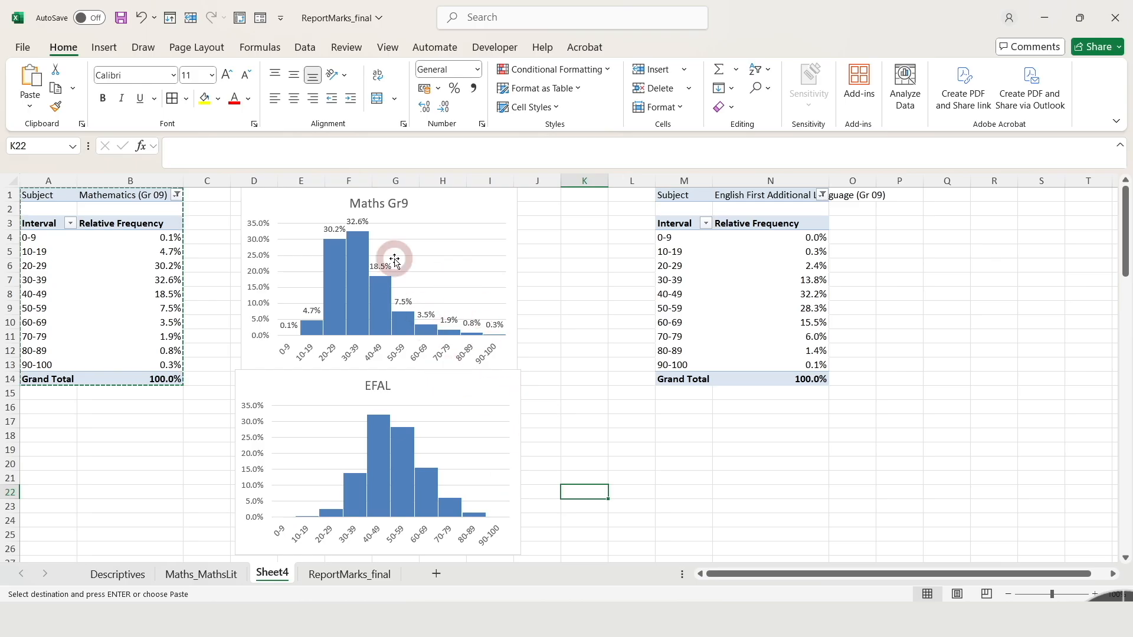
# Delete the data labels from the Maths Gr9 histogram
pyautogui.click(358, 243)
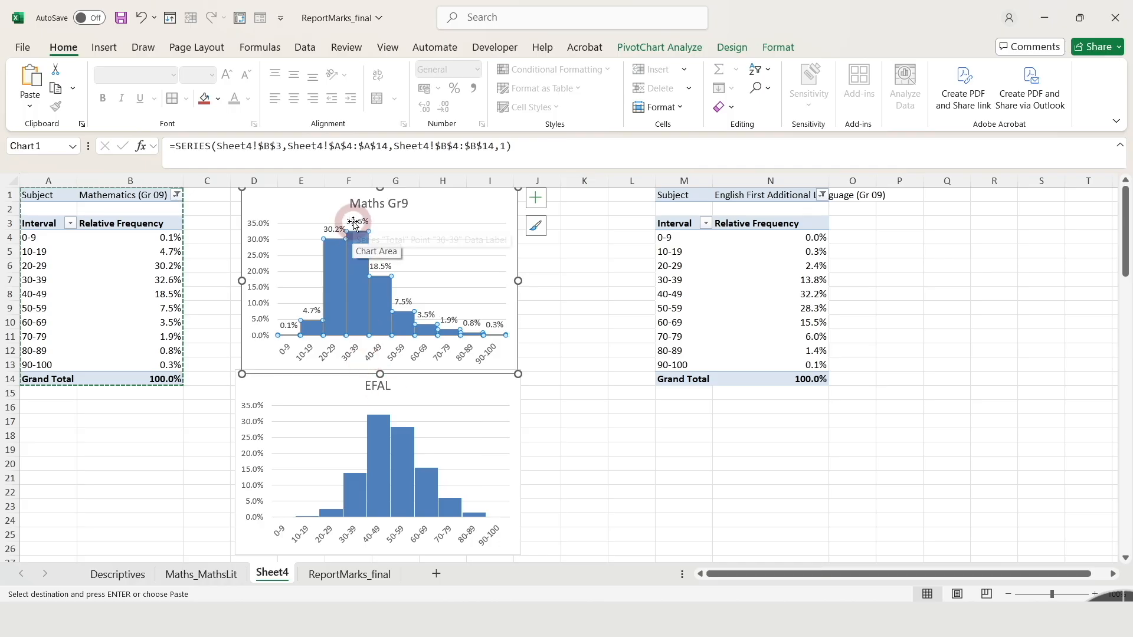
pyautogui.click(354, 223)
pyautogui.press('Delete')
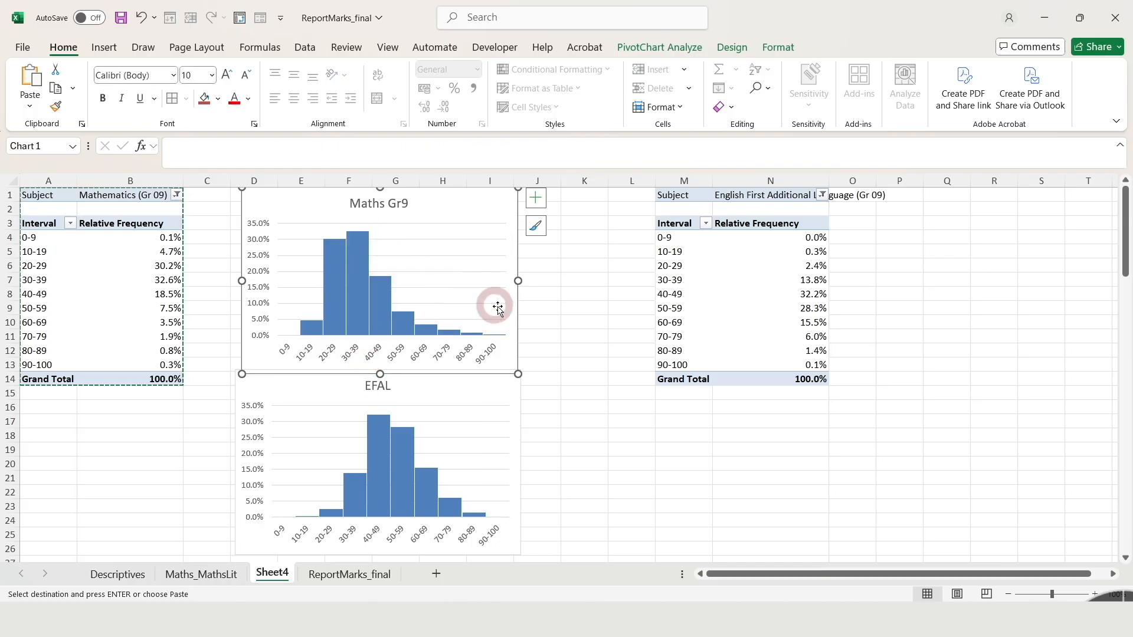
# Compare the tallest column and its mark interval in the Maths Gr9 and EFAL histograms
pyautogui.click(360, 330)
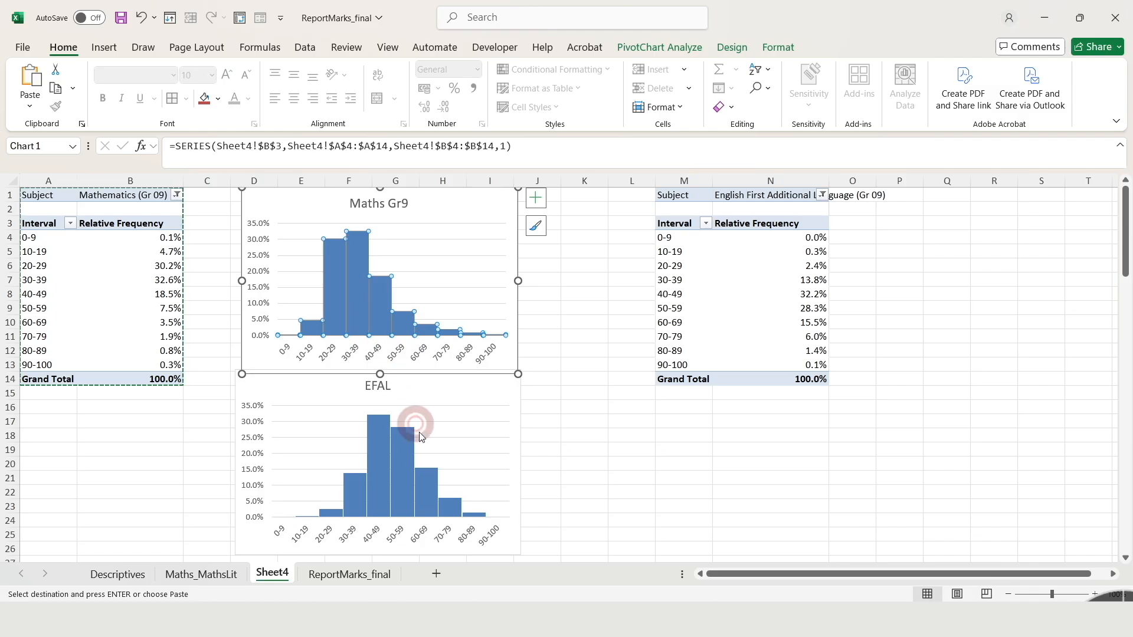
pyautogui.click(354, 350)
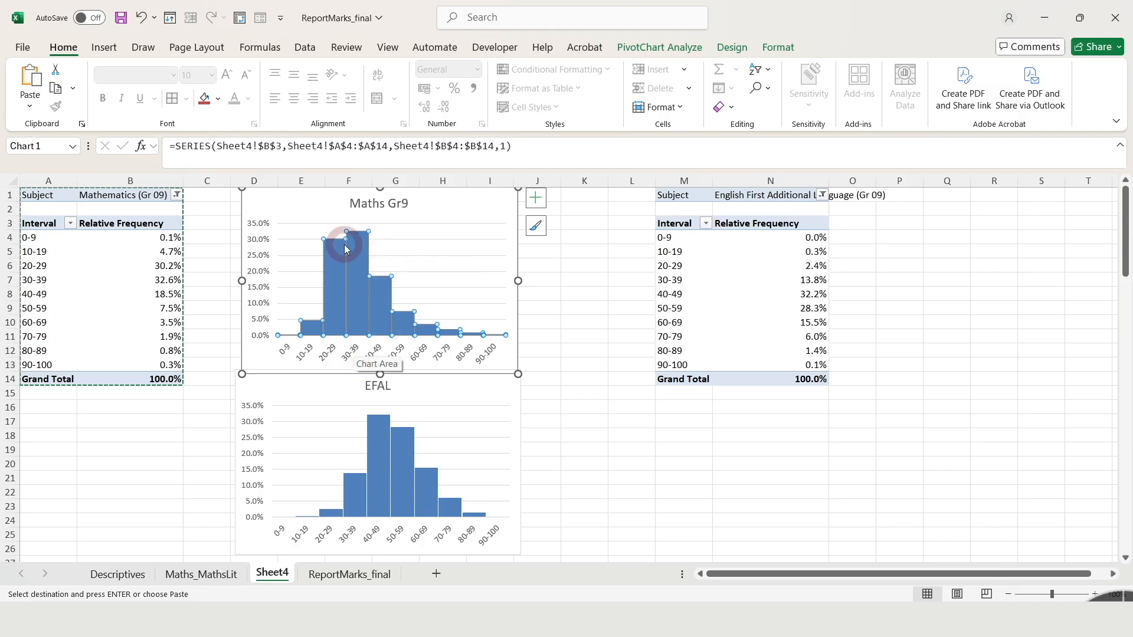
pyautogui.moveTo(355, 247)
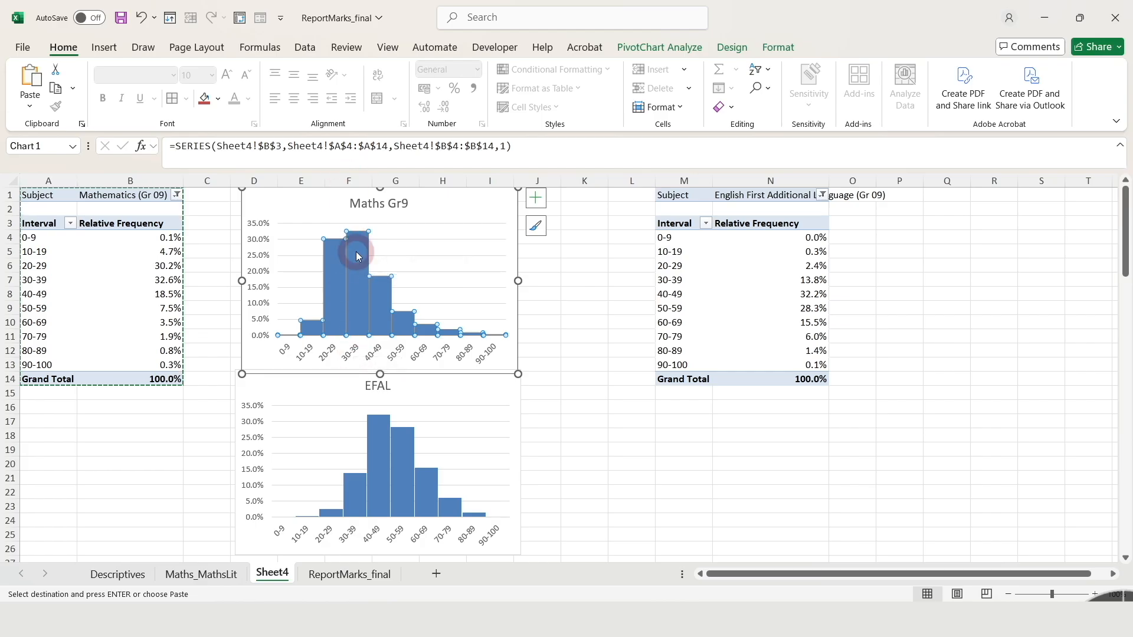
pyautogui.click(378, 448)
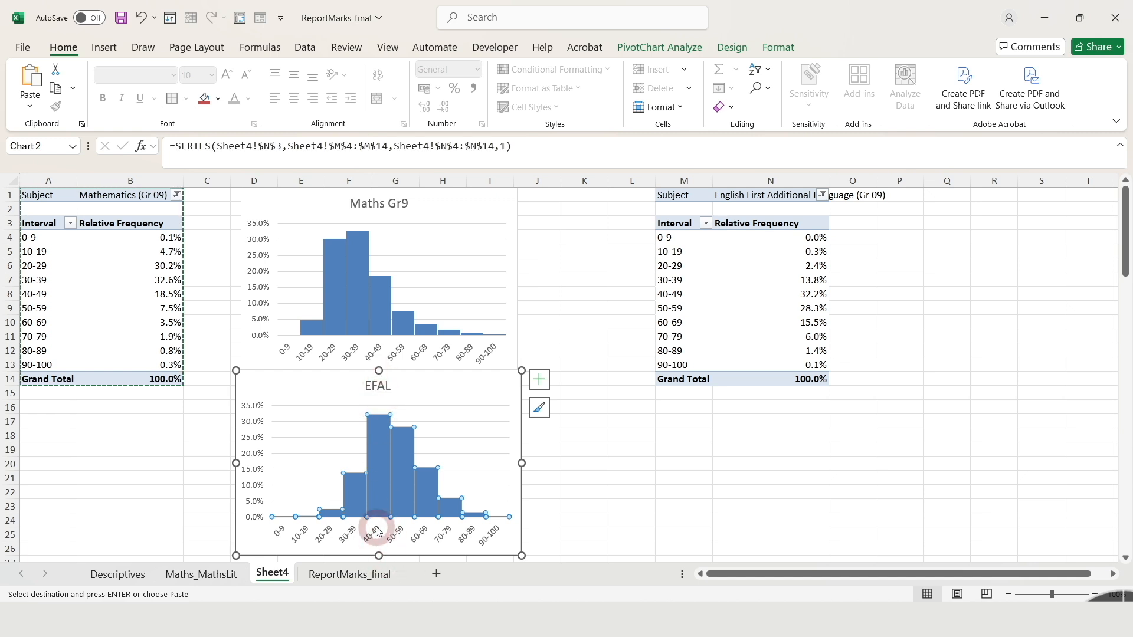
pyautogui.moveTo(372, 470)
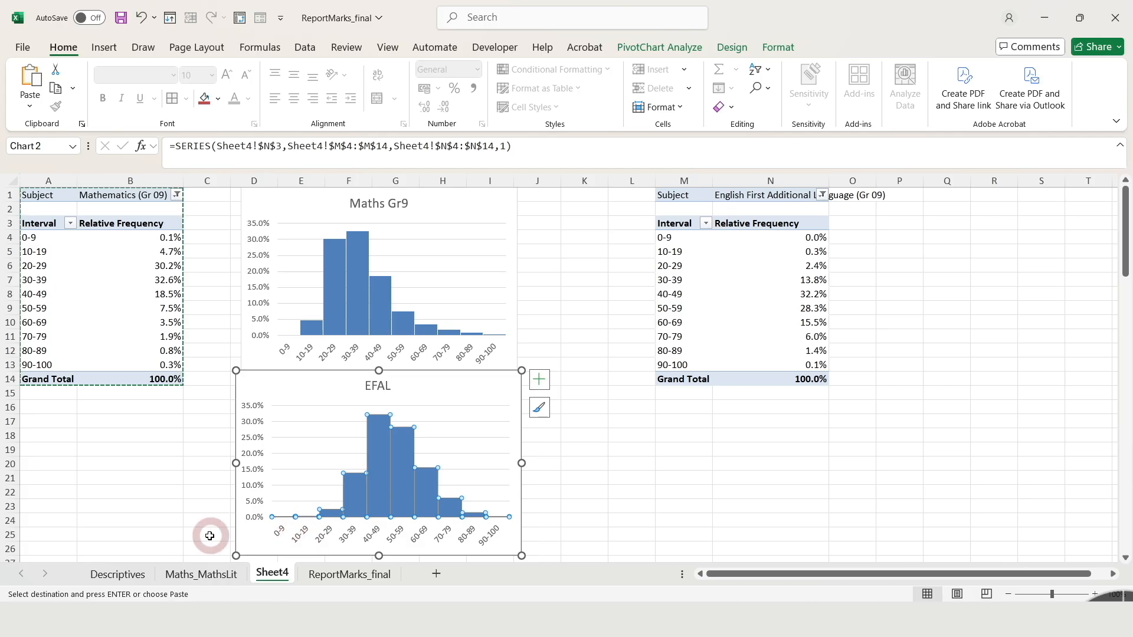
pyautogui.click(172, 534)
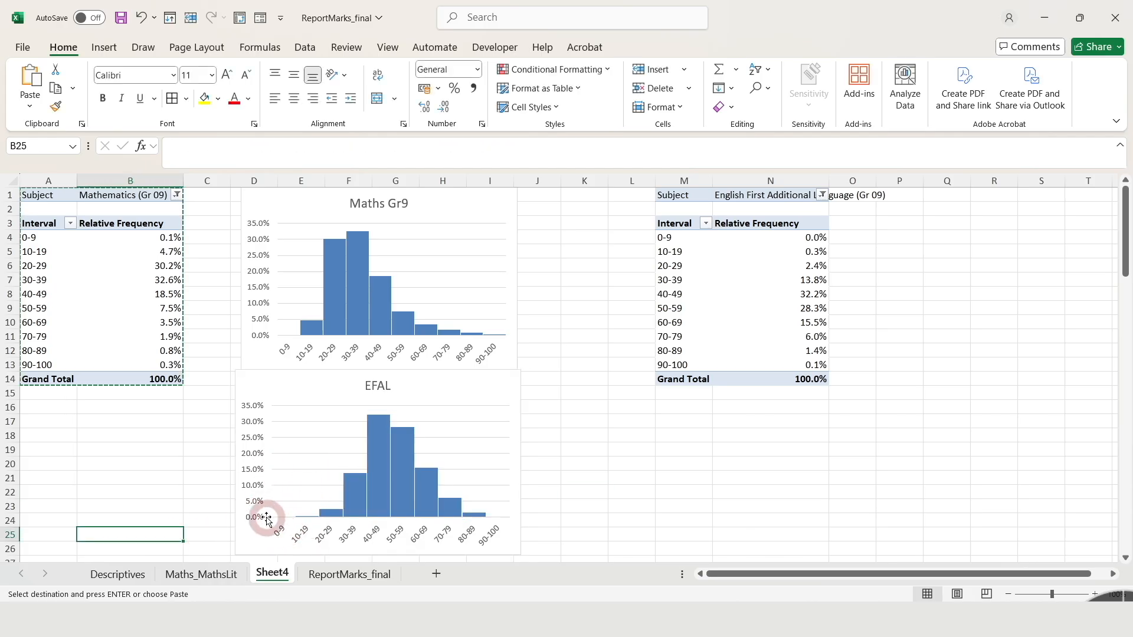